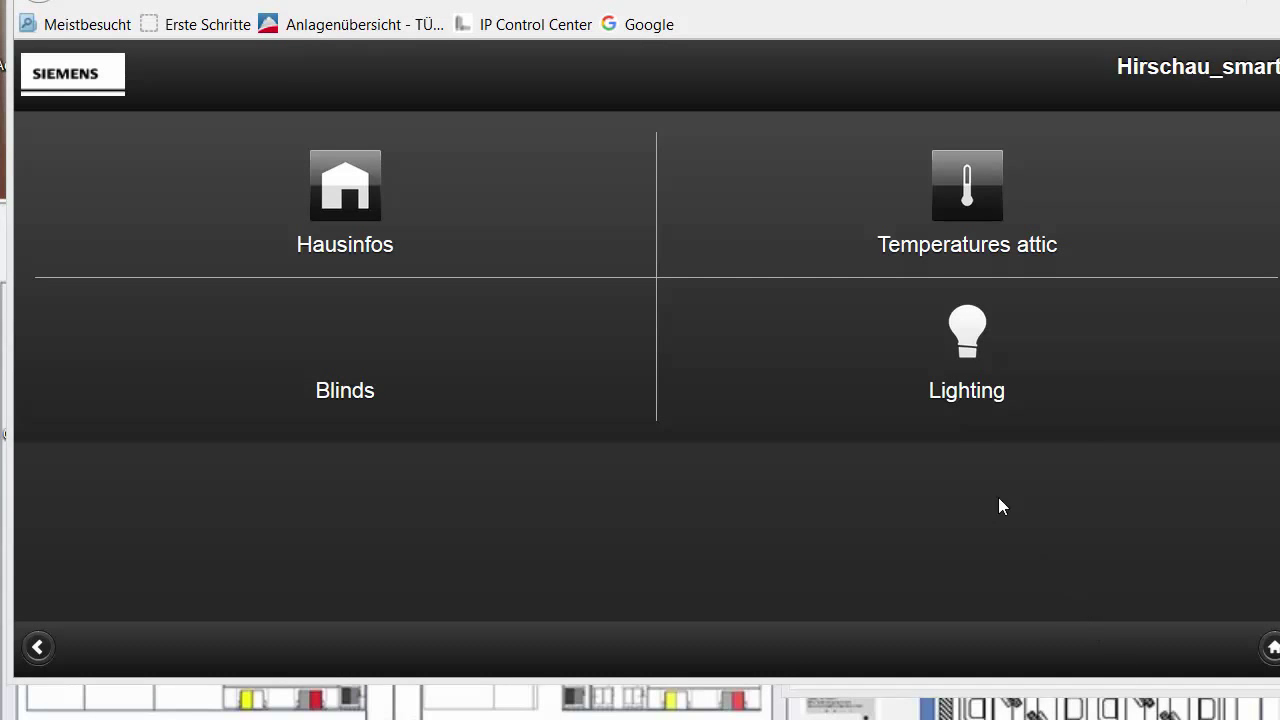
On the Lighting page, set the Dining room ceiling light dimmer to 72 %
left_click(960, 350)
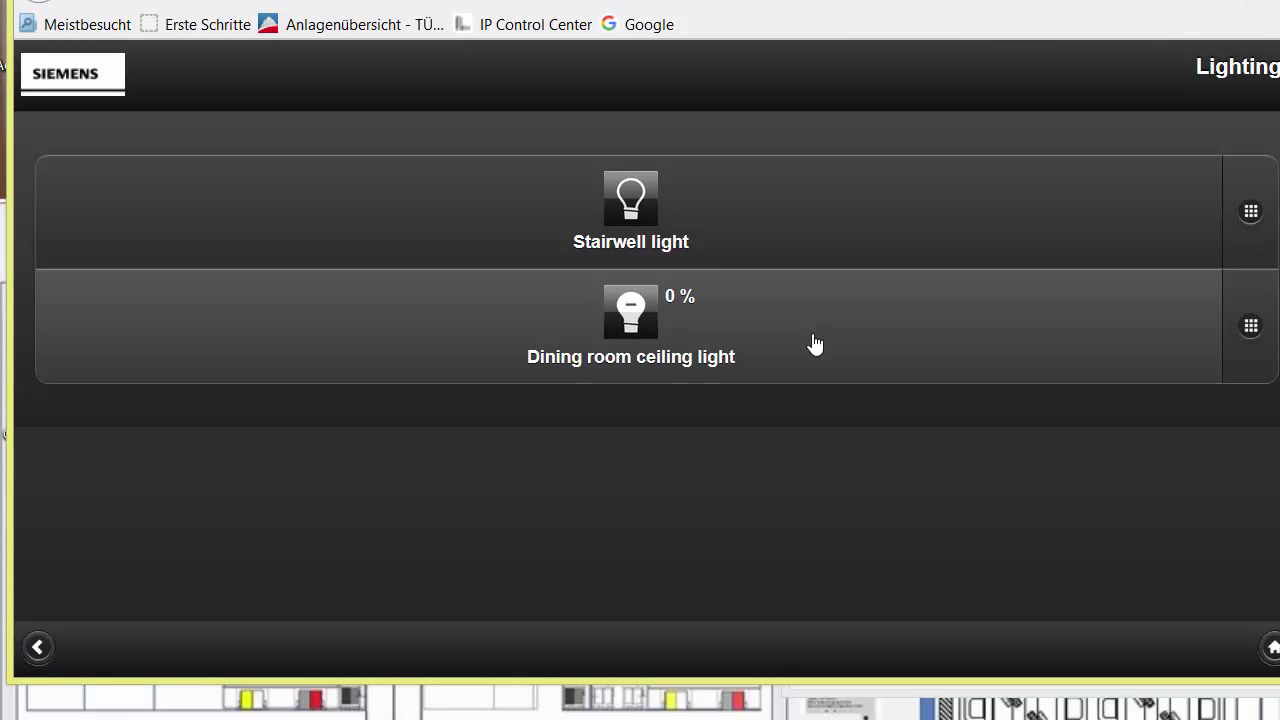
left_click(1245, 345)
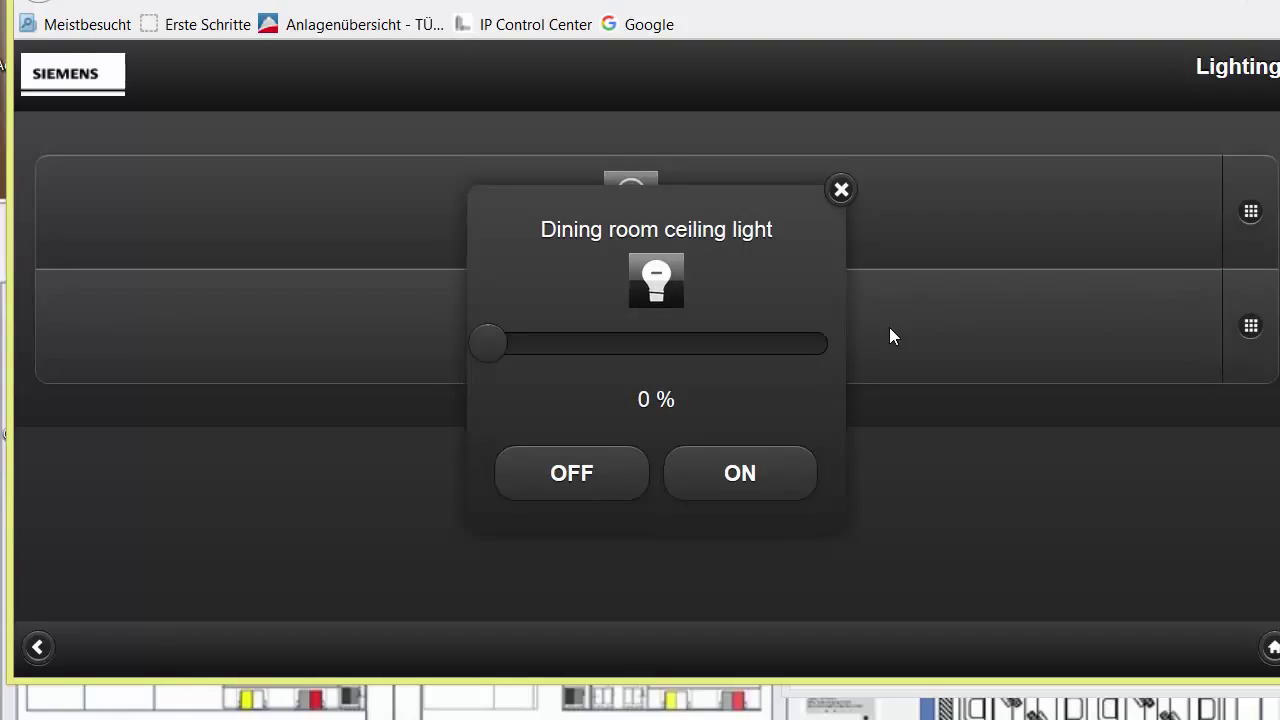
left_click(731, 349)
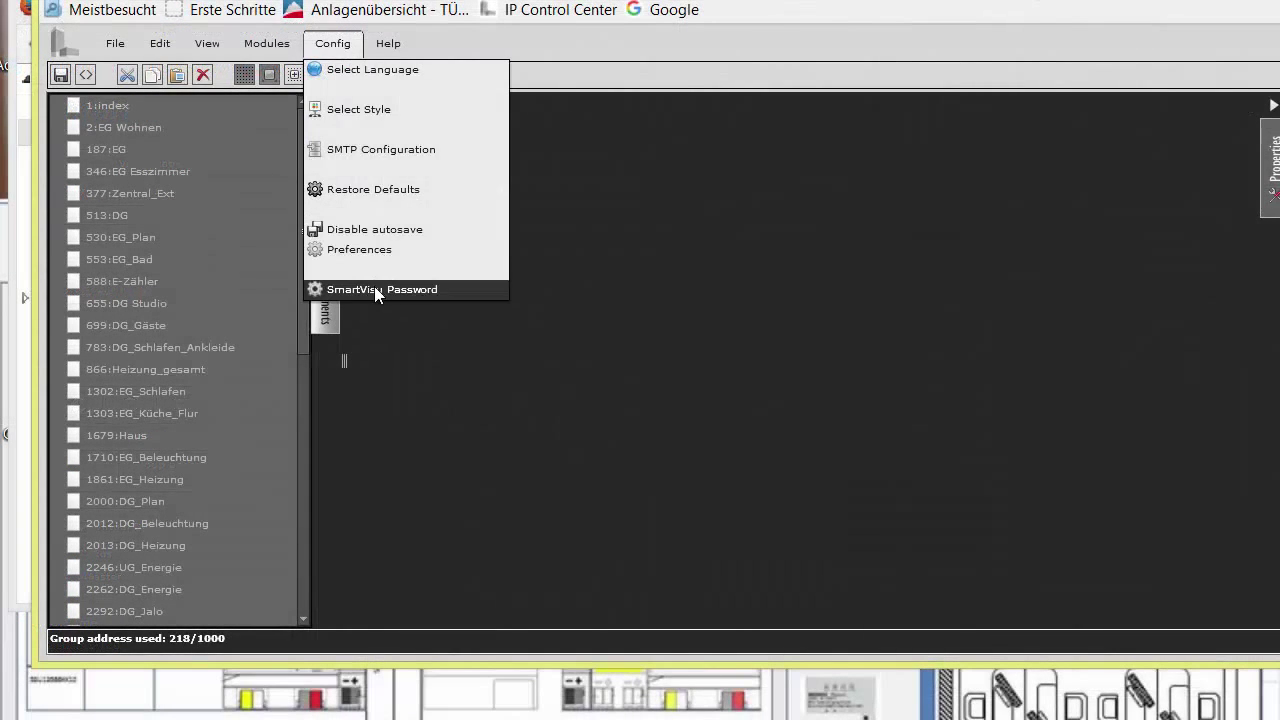
Unlock the editor by entering the editor password at Config > SmartVisu Password
left_click(374, 287)
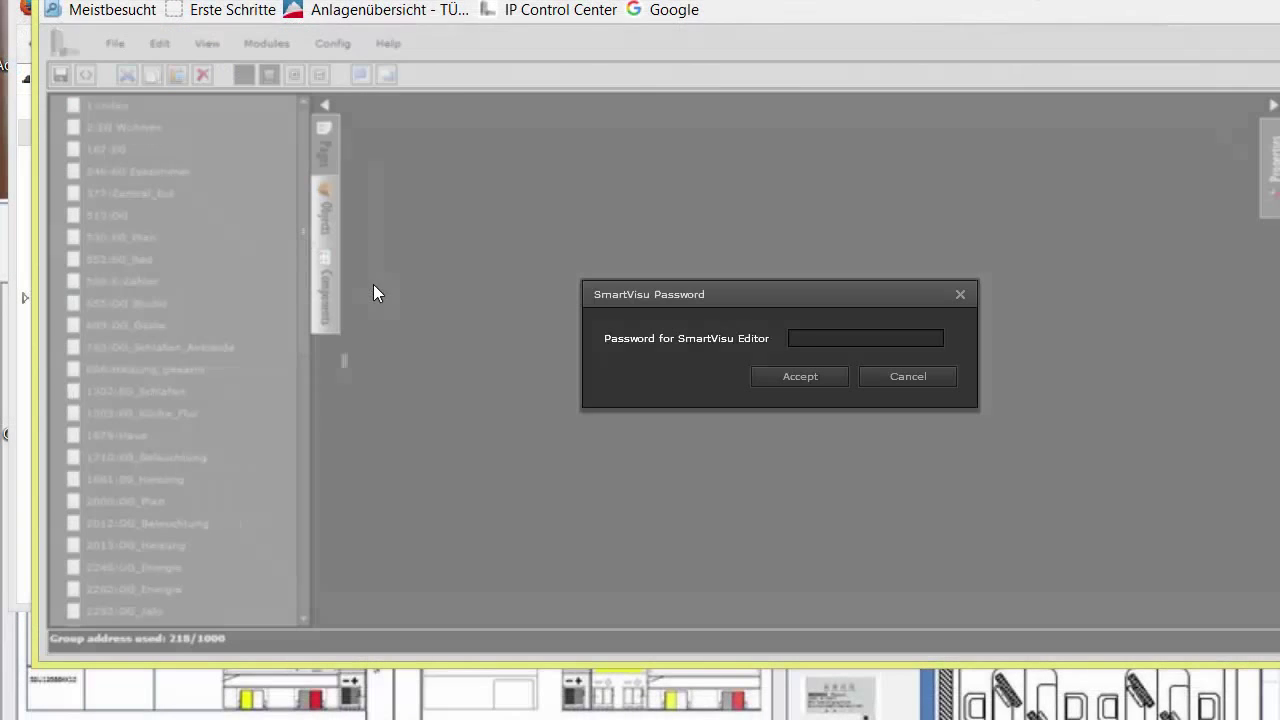
left_click(812, 338)
type("**********")
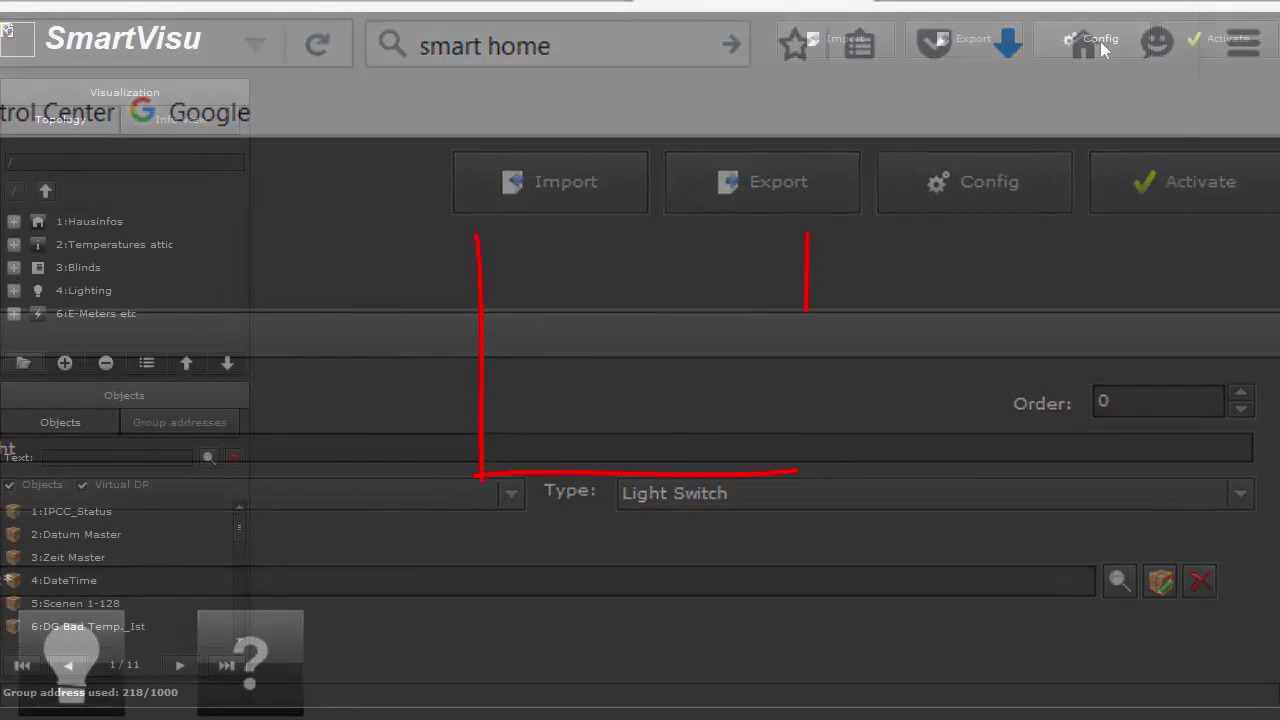
Review the visualization's style, layout and theme lists, leaving Hirschau_smart, Black_magic, central and black unchanged
left_click(1100, 41)
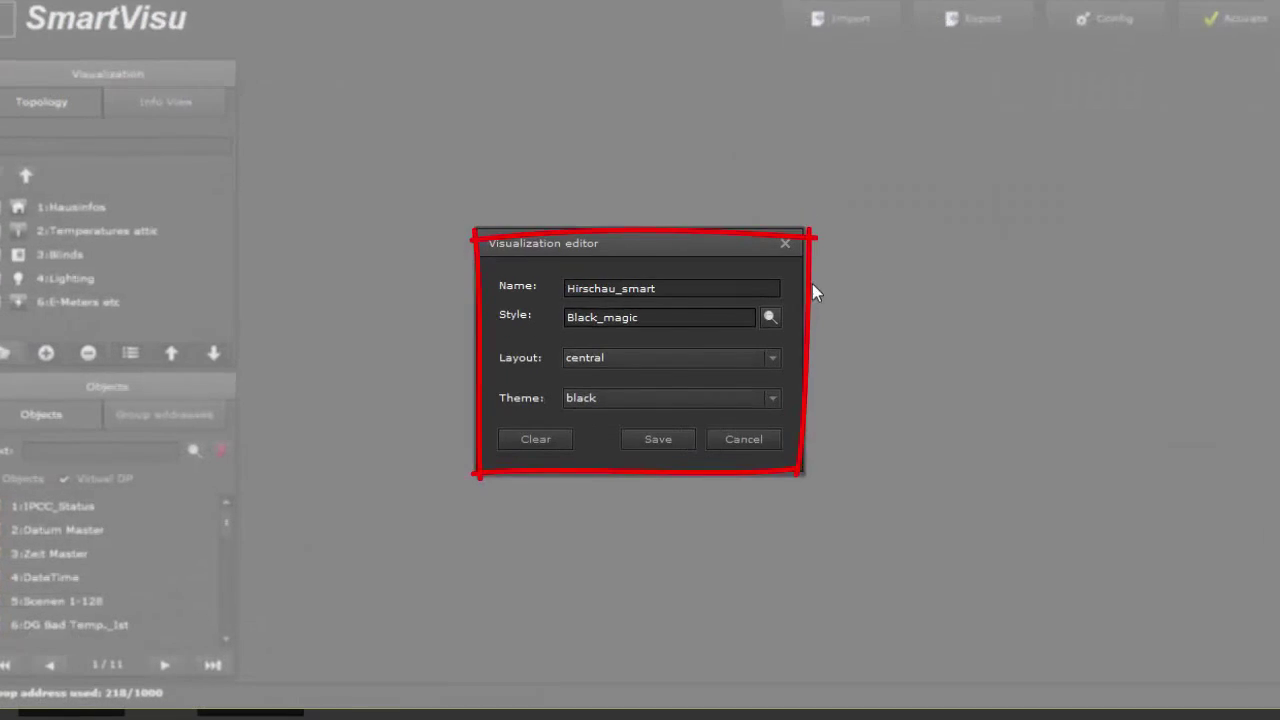
left_click(770, 317)
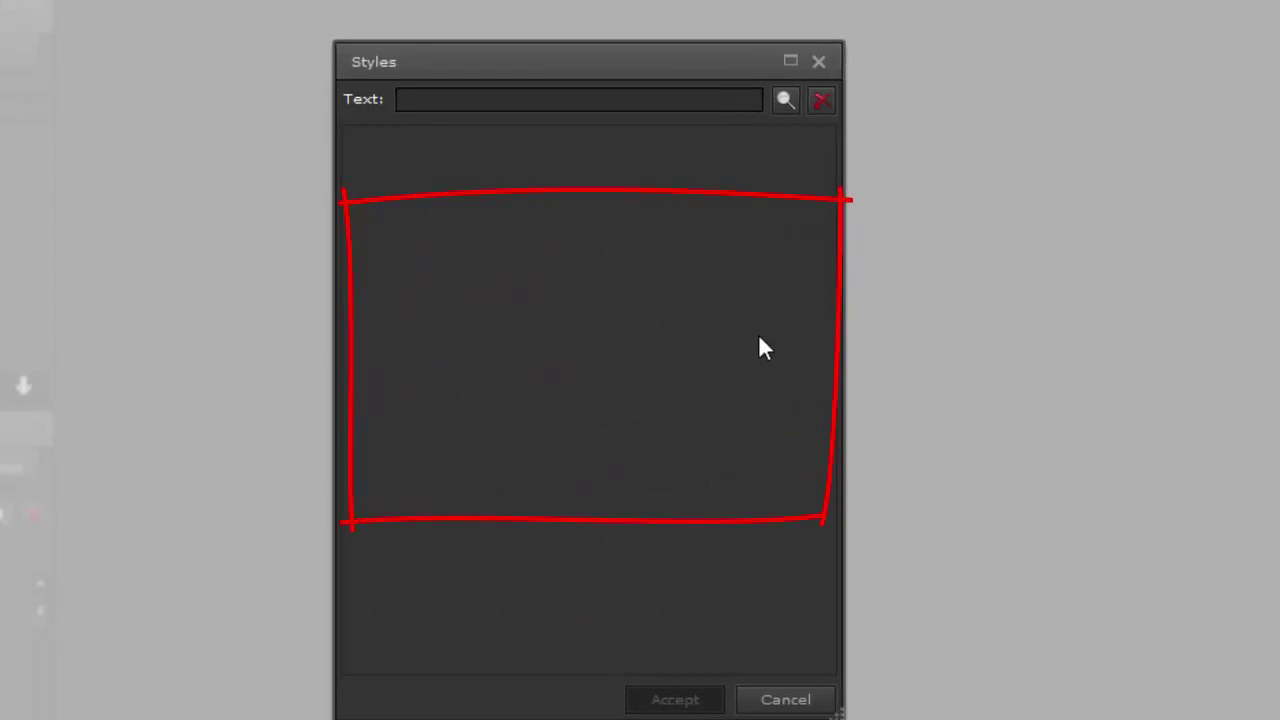
left_click(786, 99)
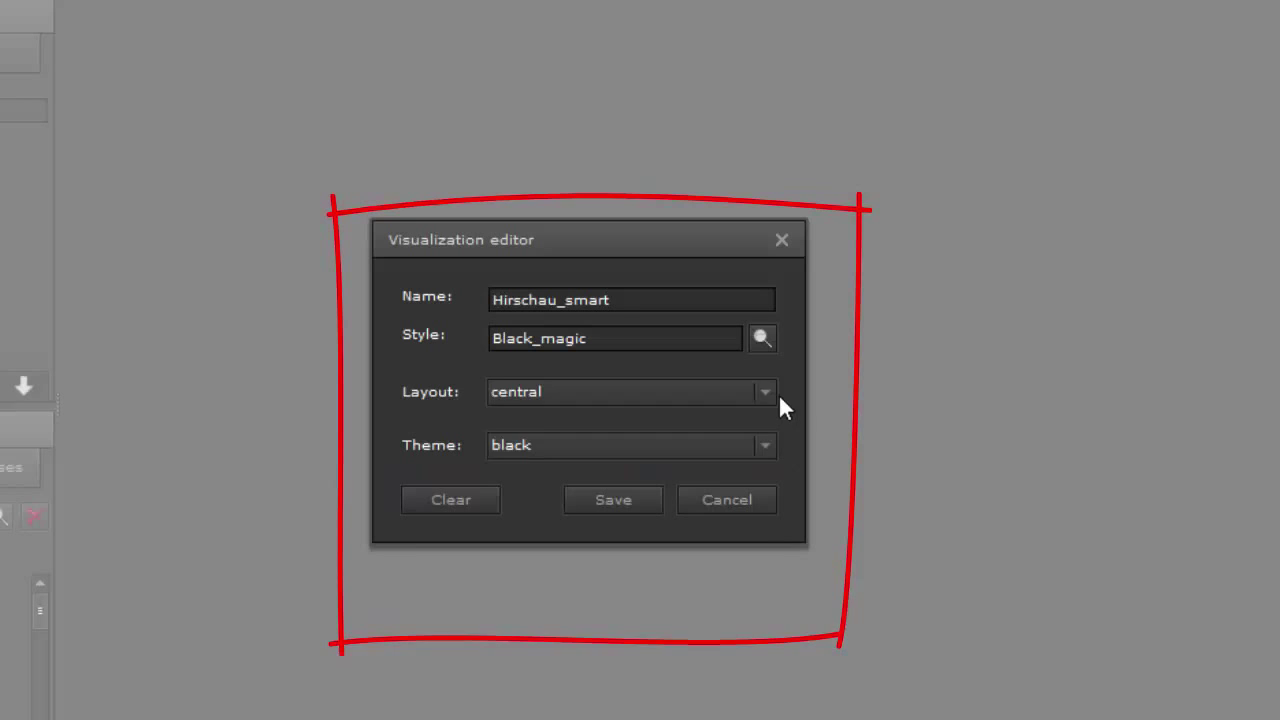
left_click(766, 393)
left_click(766, 393)
left_click(765, 445)
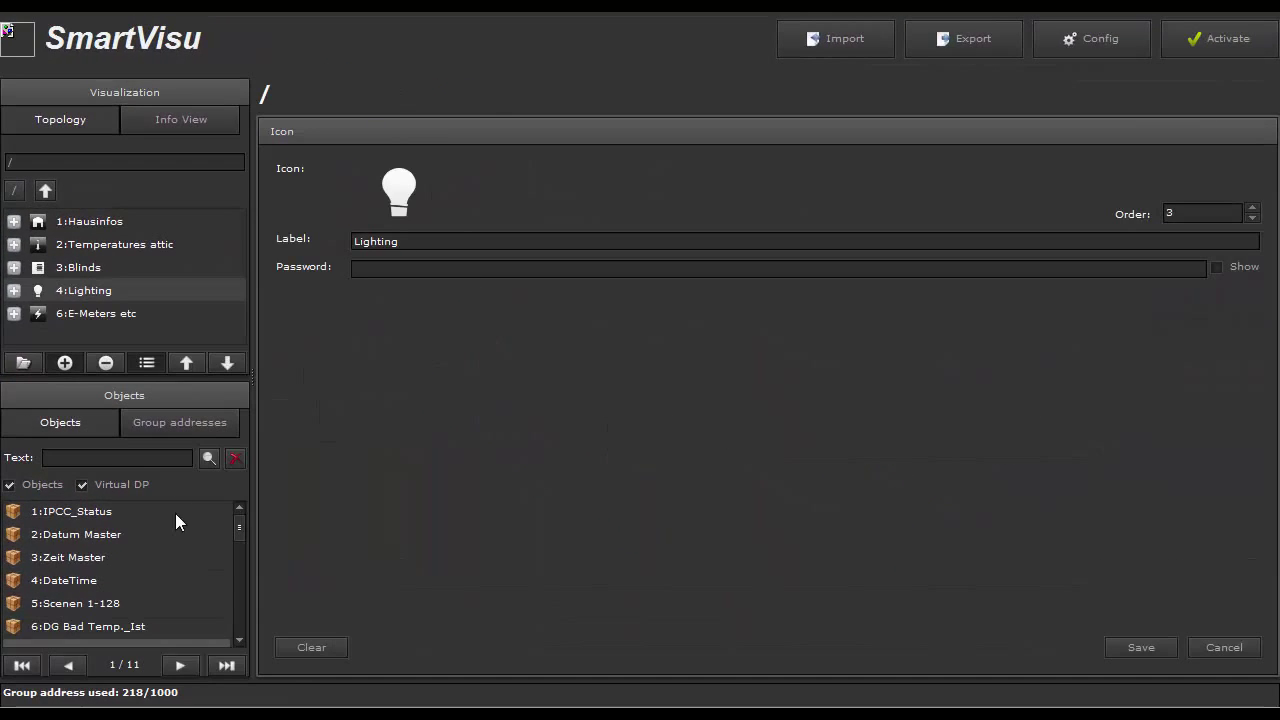
Add a new root-level folder after 4:Lighting and label it HVAC
left_click(60, 291)
left_click(25, 362)
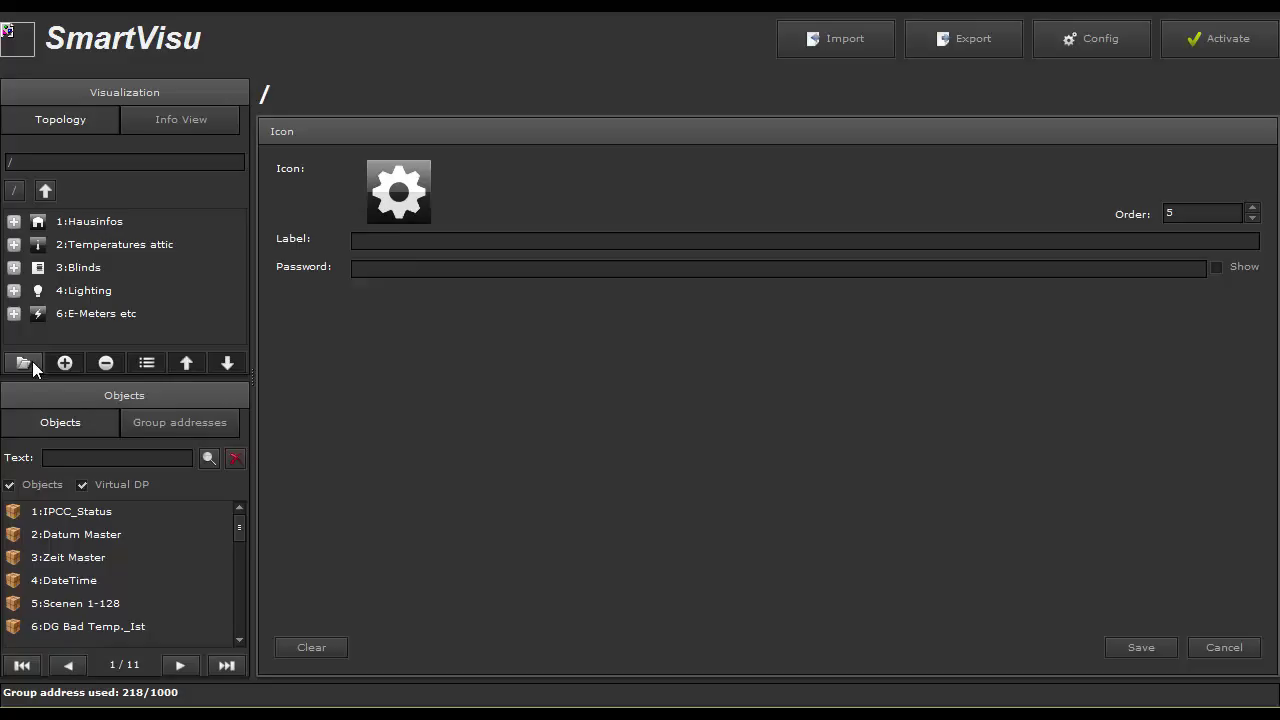
left_click(389, 243)
type("HVAC")
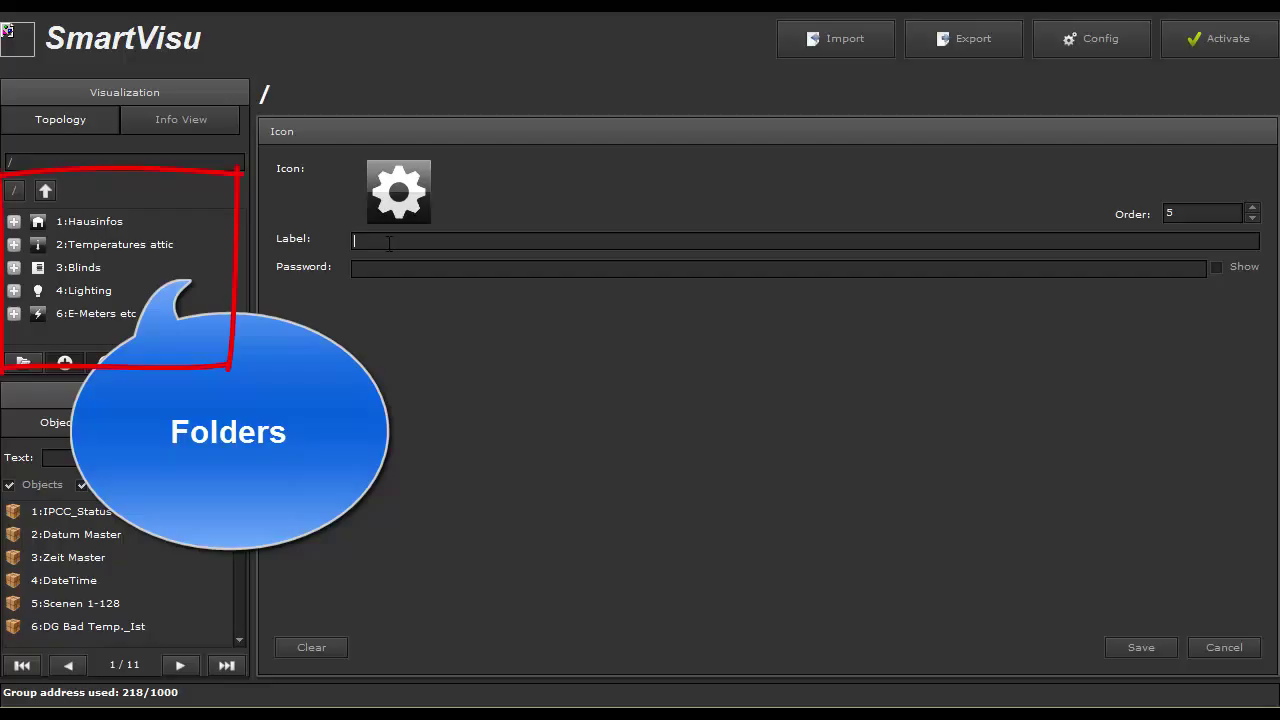
type("HVAC")
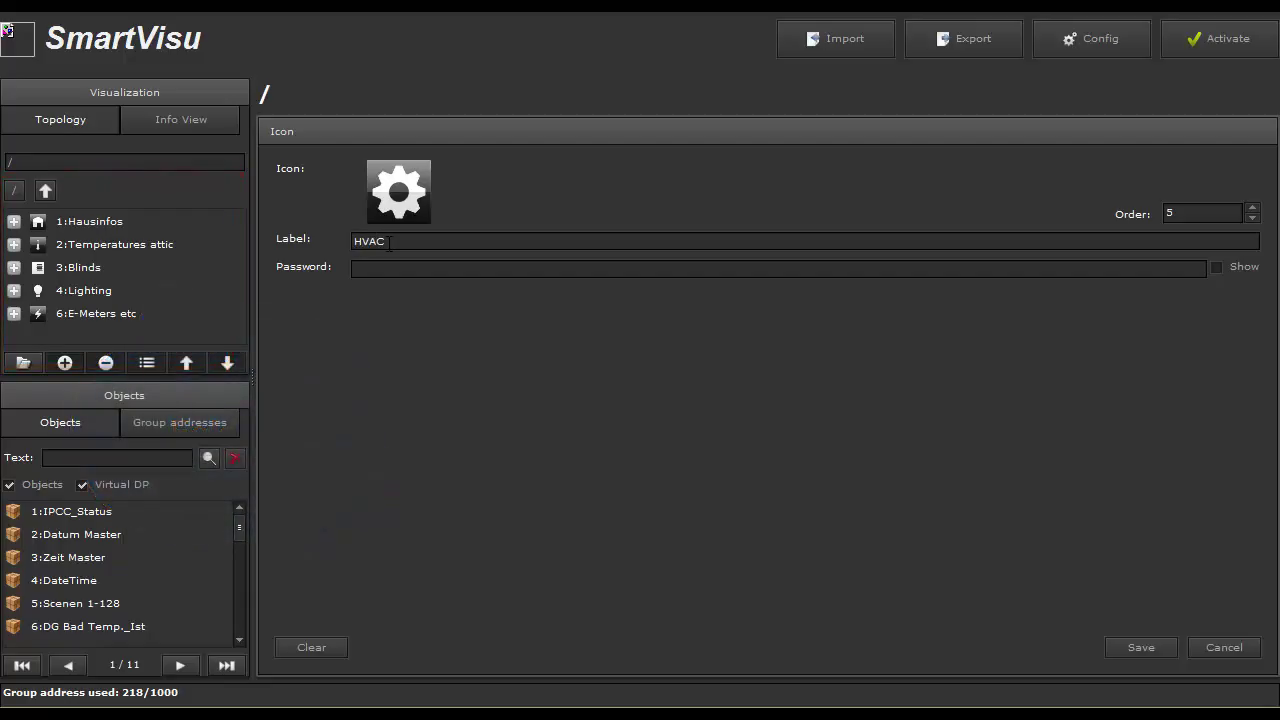
mouse_move(400, 202)
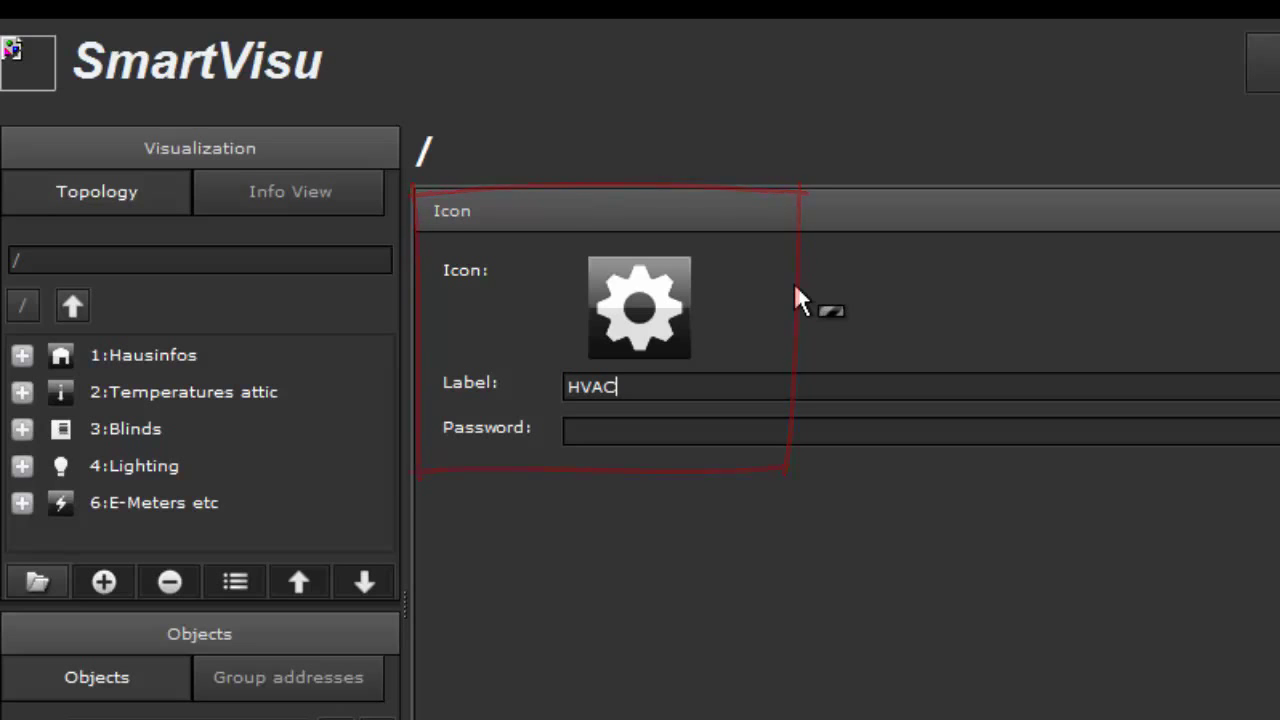
Replace the HVAC folder's gear icon with Icon_Heatpump.png, filtering the images by 'h'
left_click(639, 307)
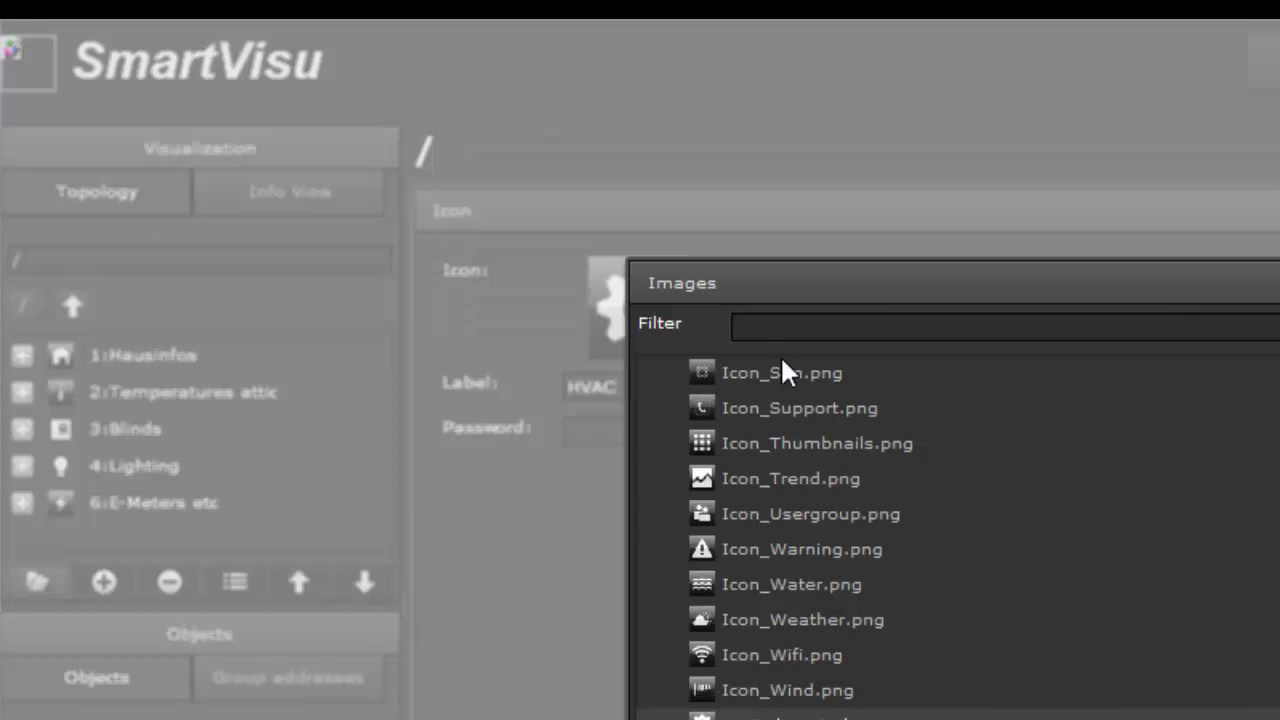
scroll(960, 530, "up", 3)
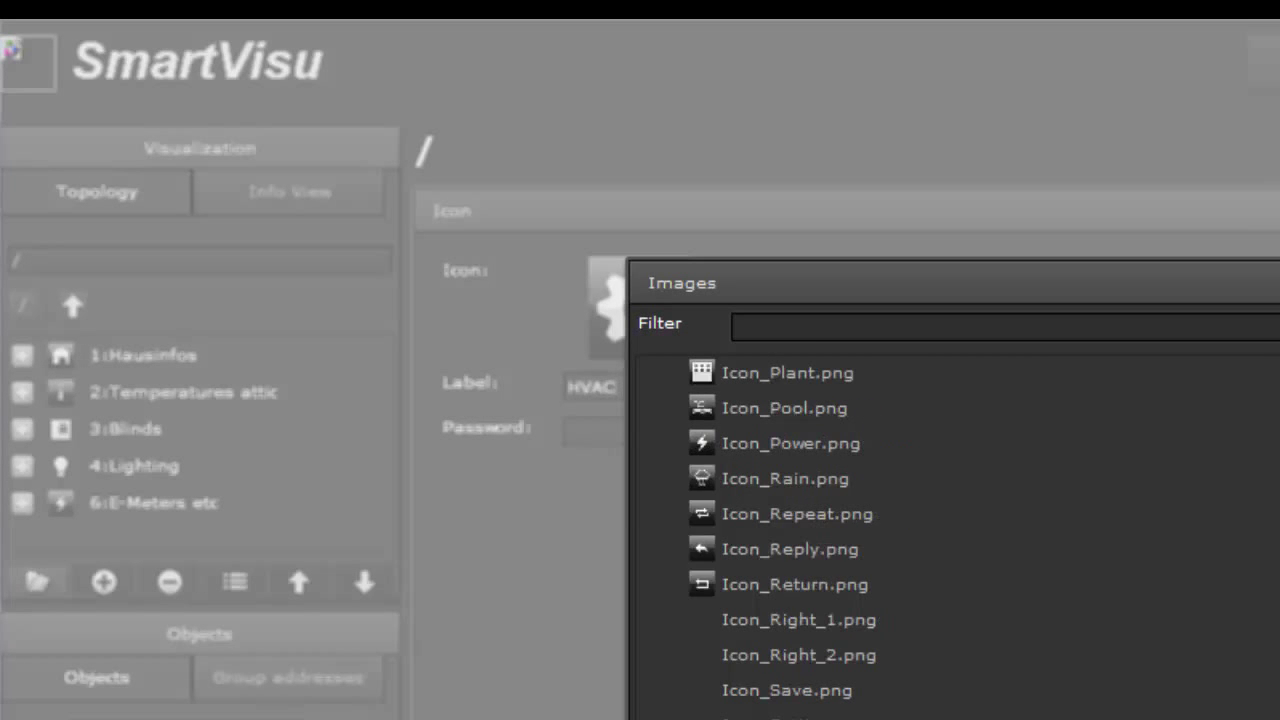
scroll(960, 530, "up", 10)
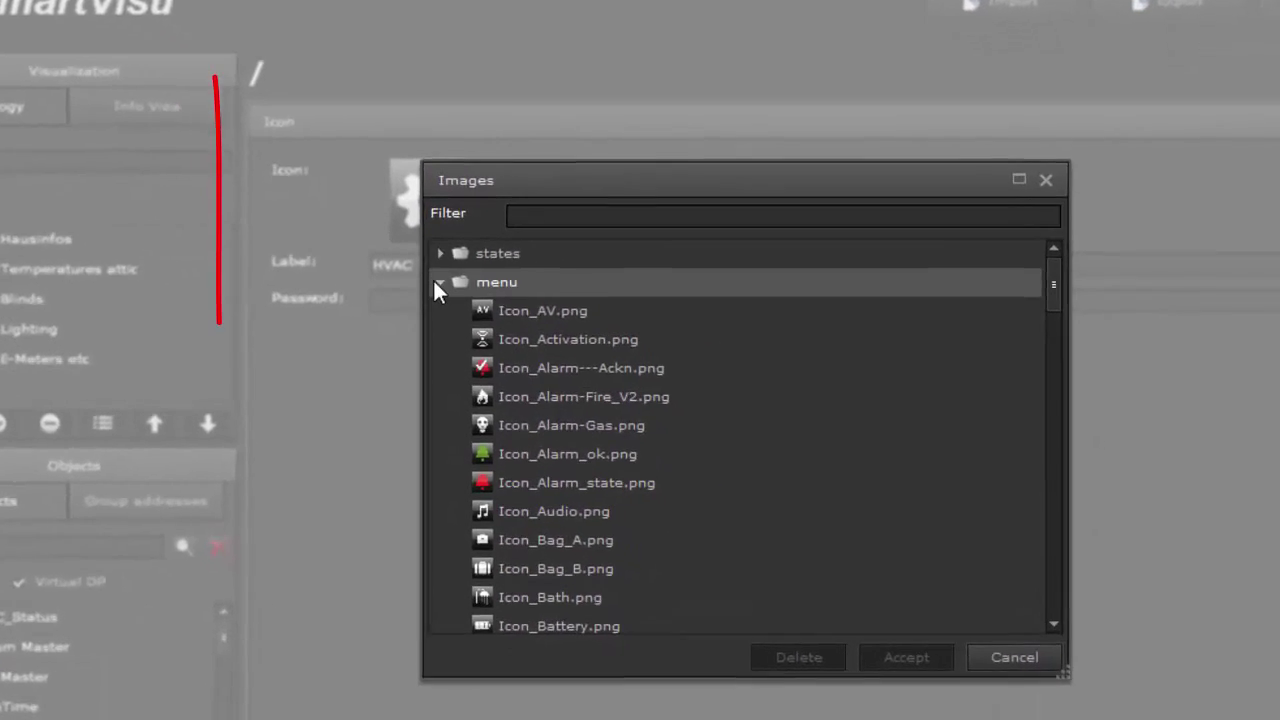
left_click(494, 310)
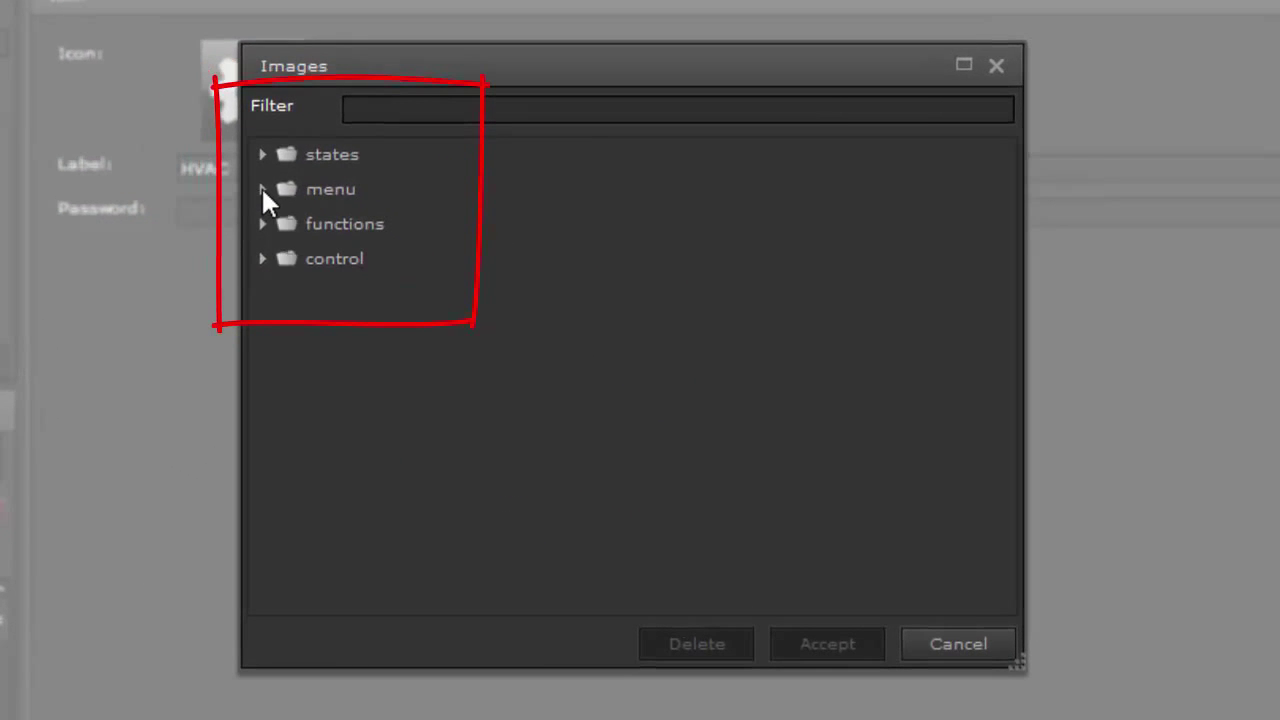
left_click(402, 110)
type("h")
left_click(556, 240)
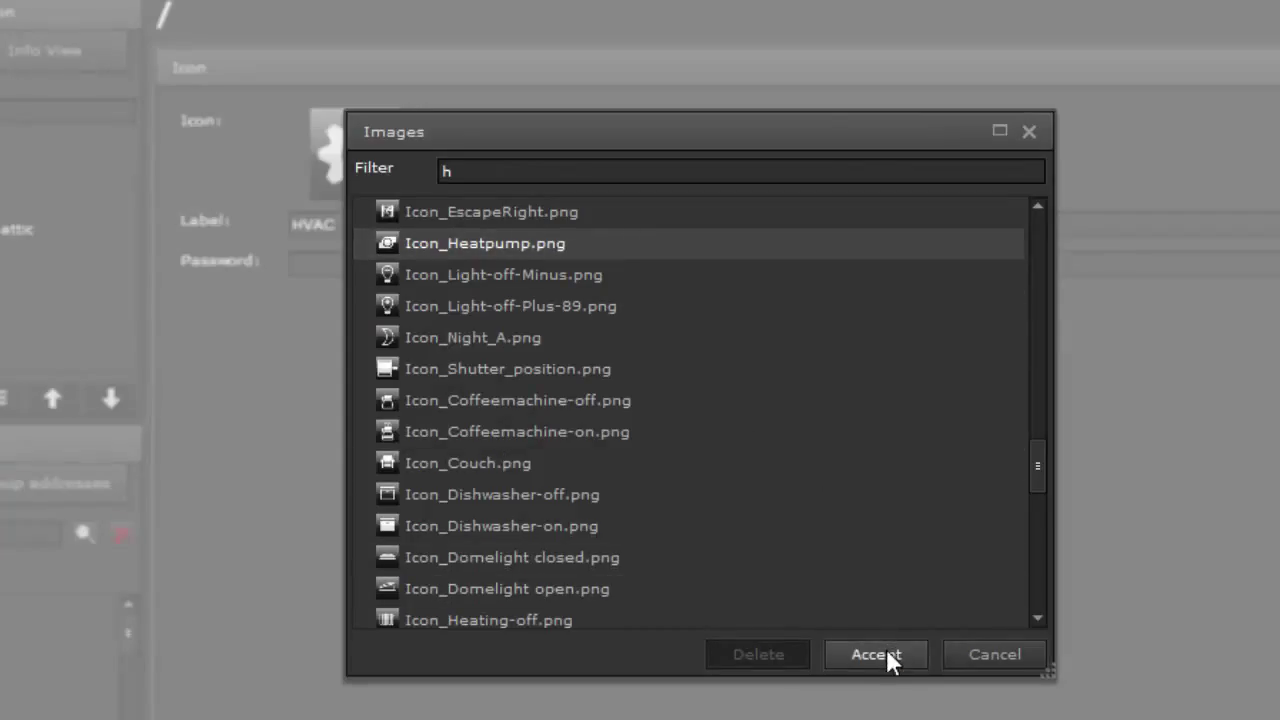
left_click(886, 652)
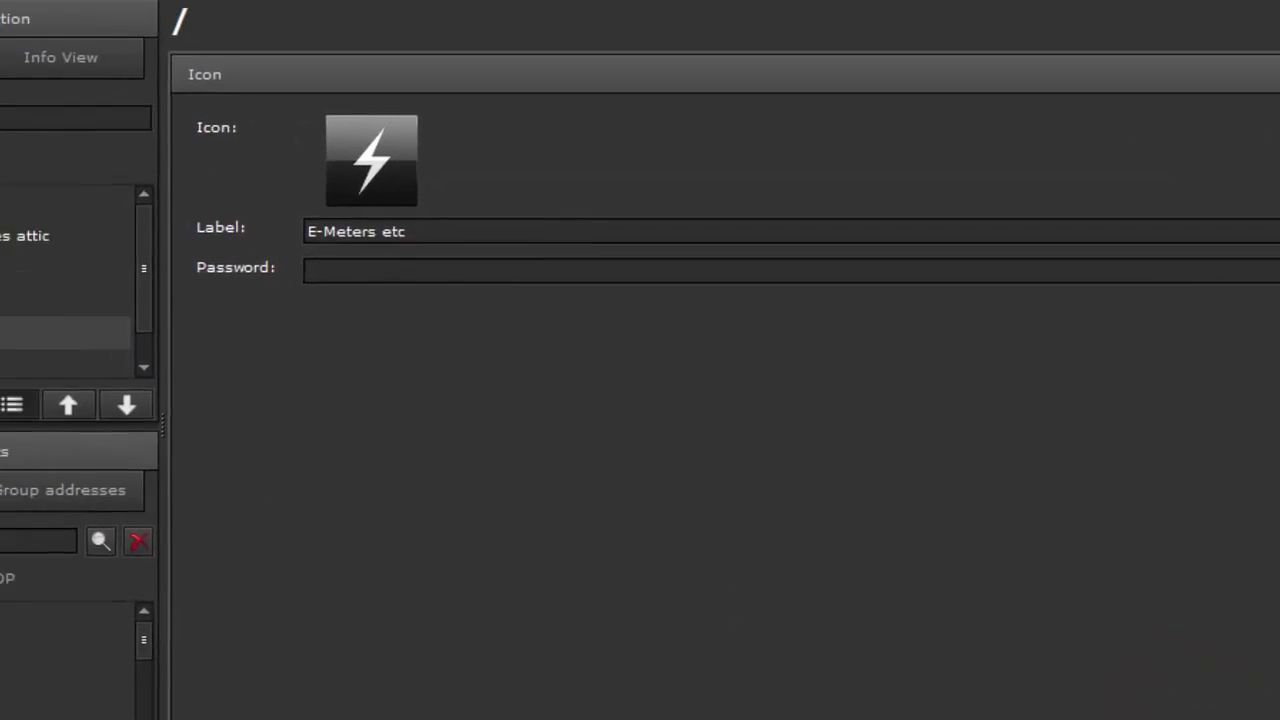
Open 4:Lighting and show the Stairwell light function's settings
double_click(134, 400)
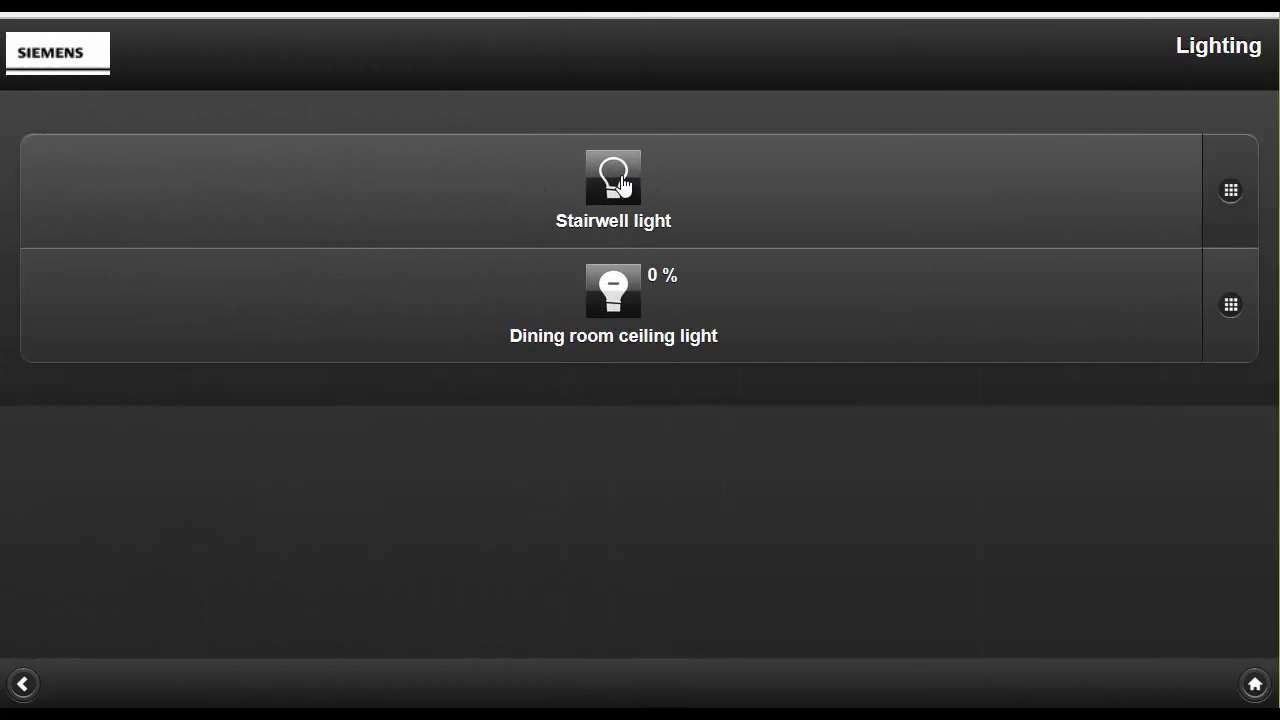
Switch the Stairwell light and Dining room ceiling light on and off again, ending at 0 %
left_click(620, 187)
left_click(625, 291)
left_click(620, 185)
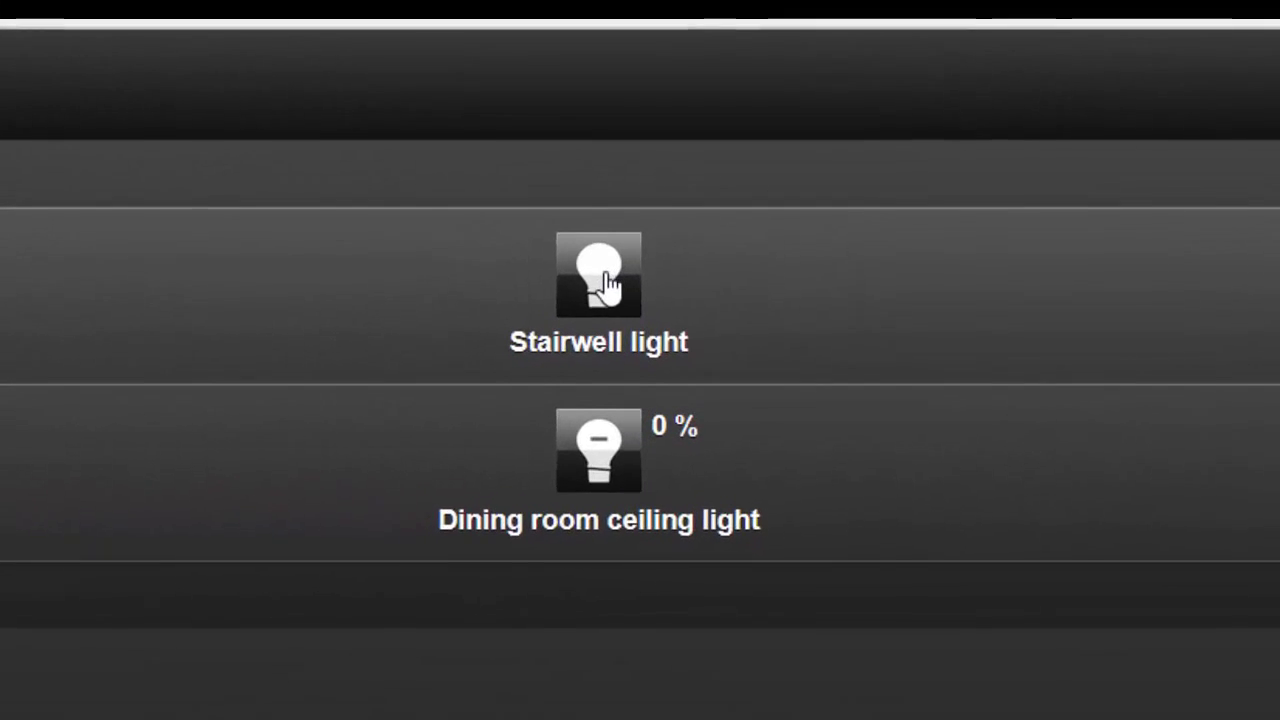
left_click(603, 276)
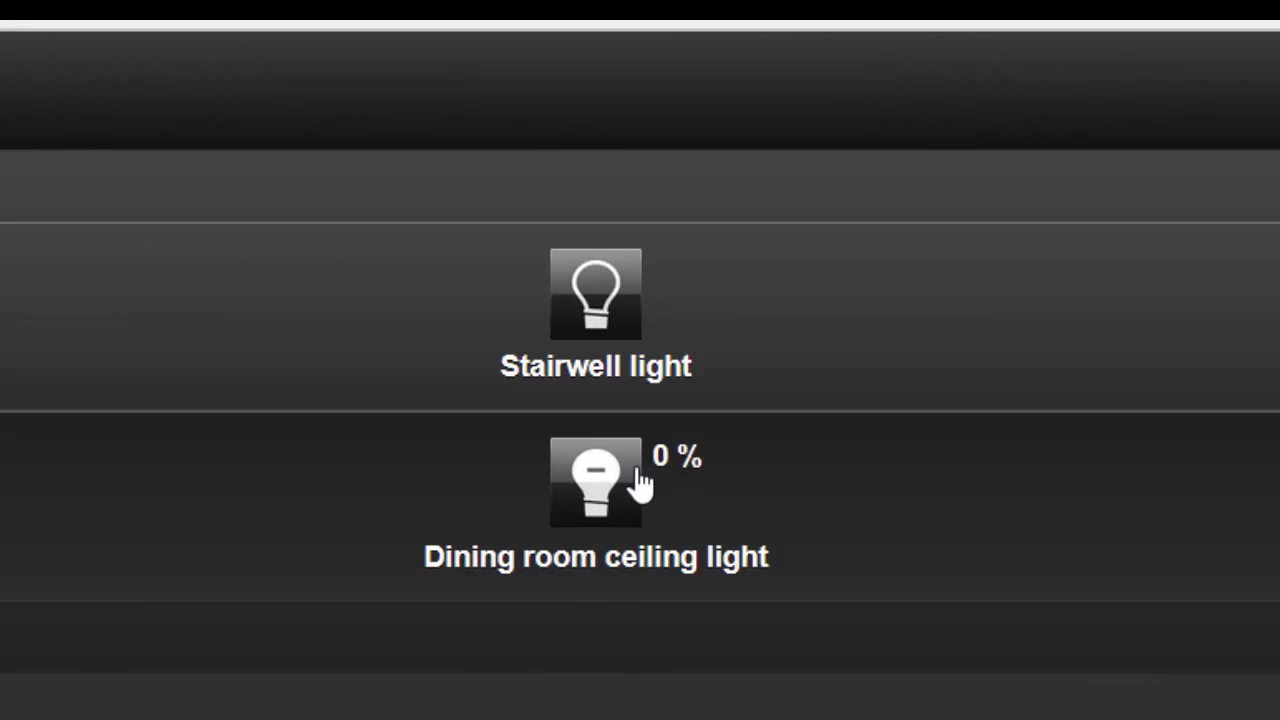
left_click(641, 484)
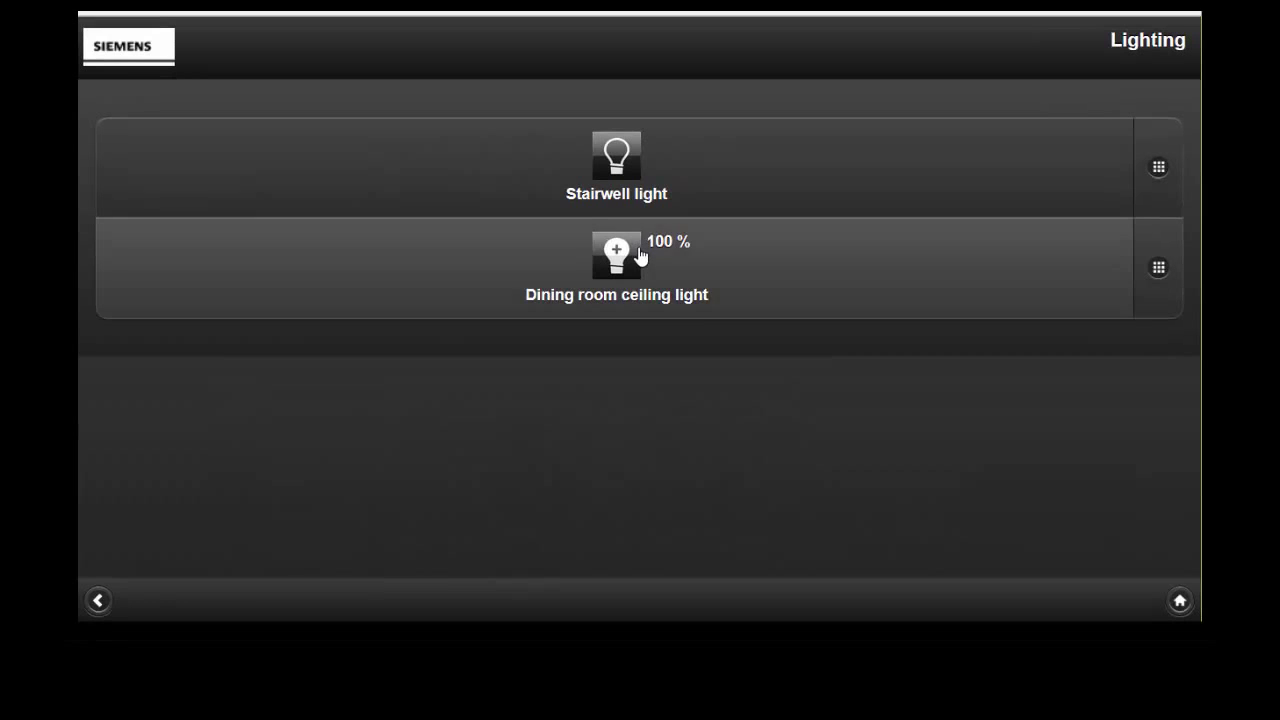
left_click(641, 484)
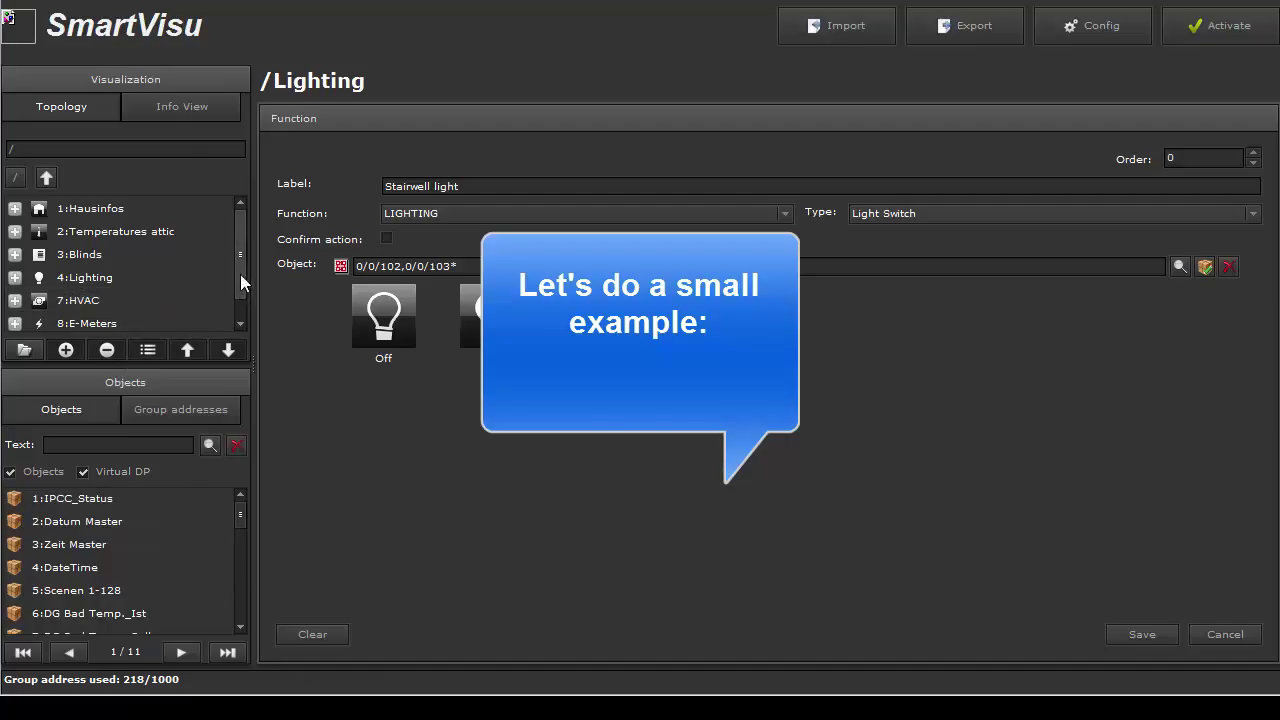
Look inside the 3:Blinds folder, then return to the root topology
mouse_move(240, 274)
left_mouse_down()
mouse_move(243, 300)
mouse_move(243, 264)
left_mouse_up()
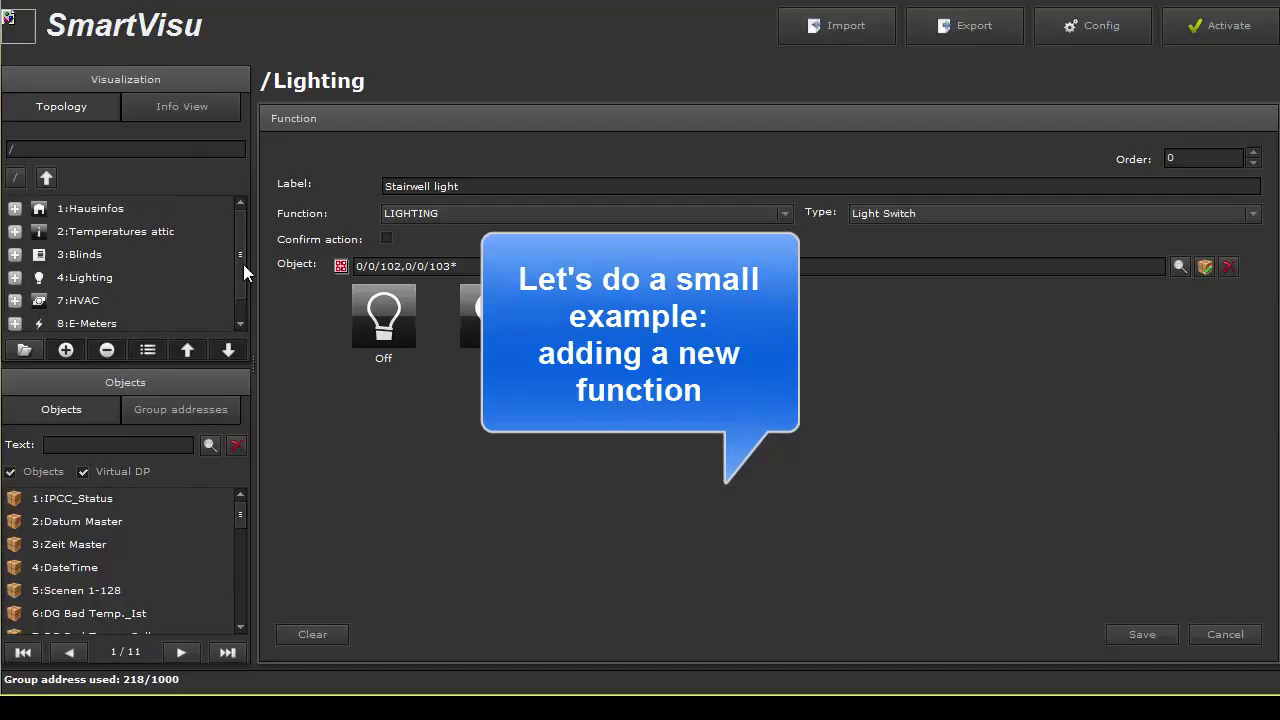
left_click(14, 255)
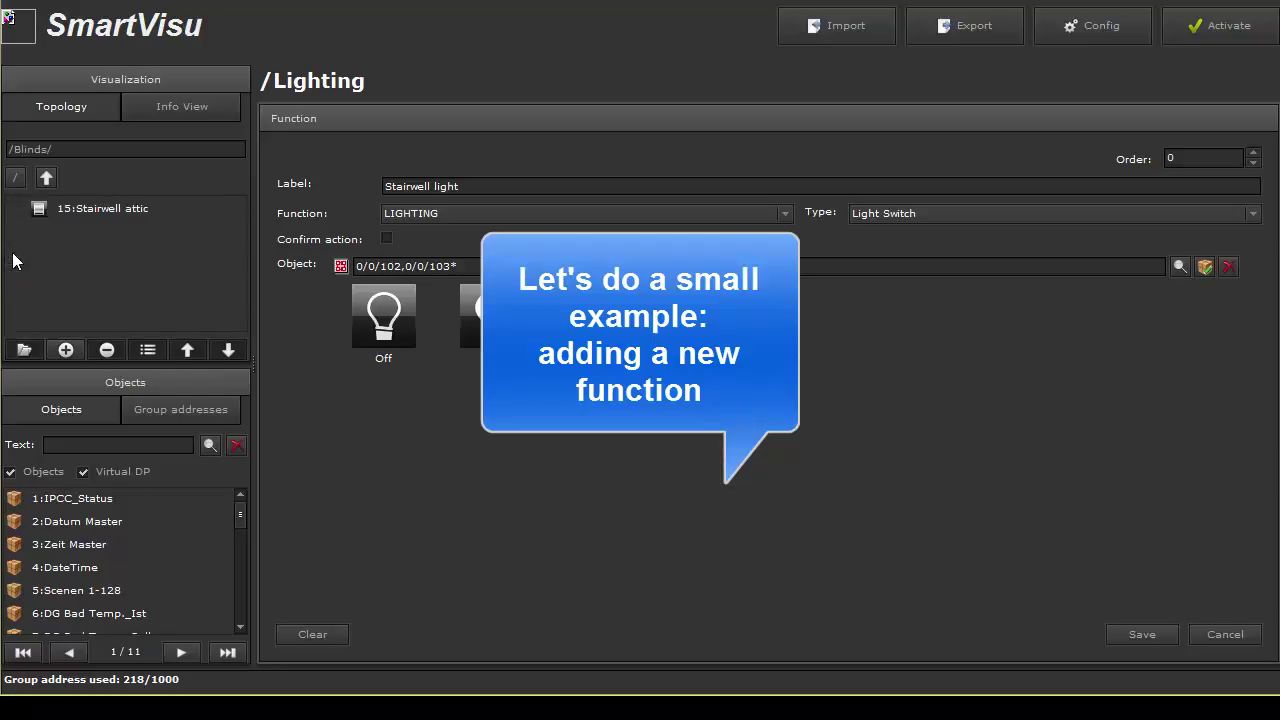
left_click(47, 179)
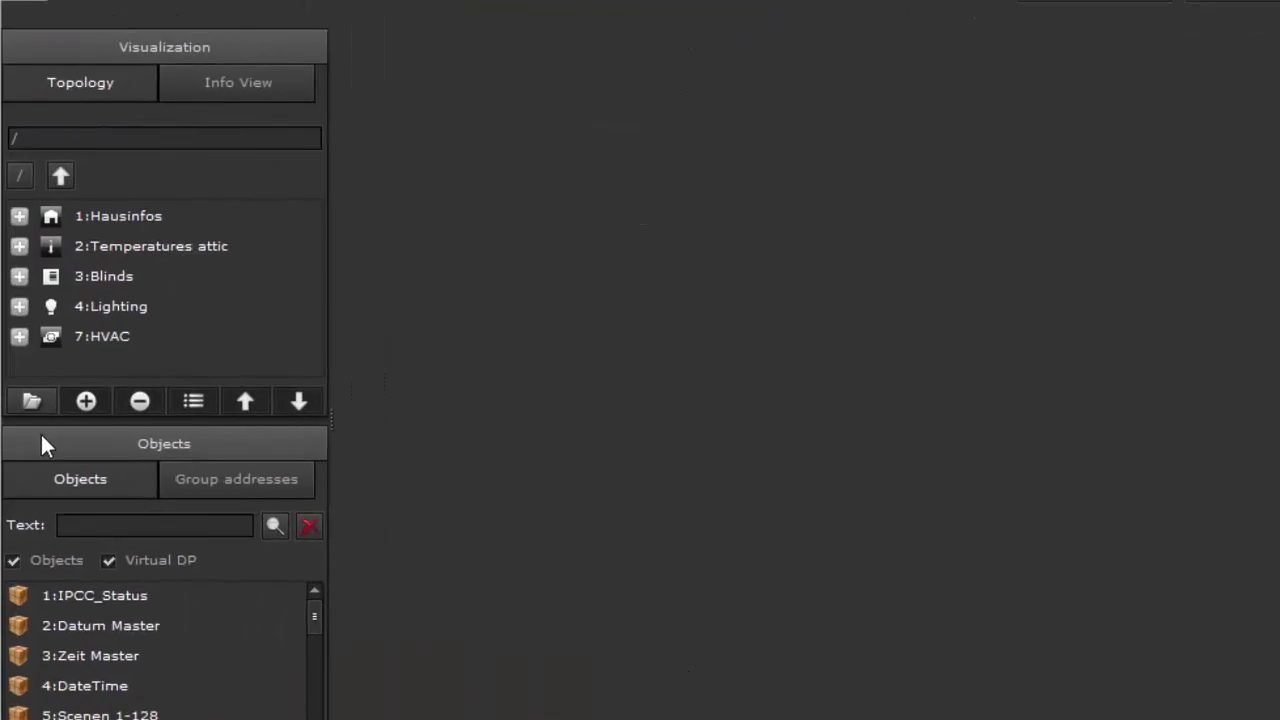
Add a new root-level folder labelled E-Meters
left_click(24, 349)
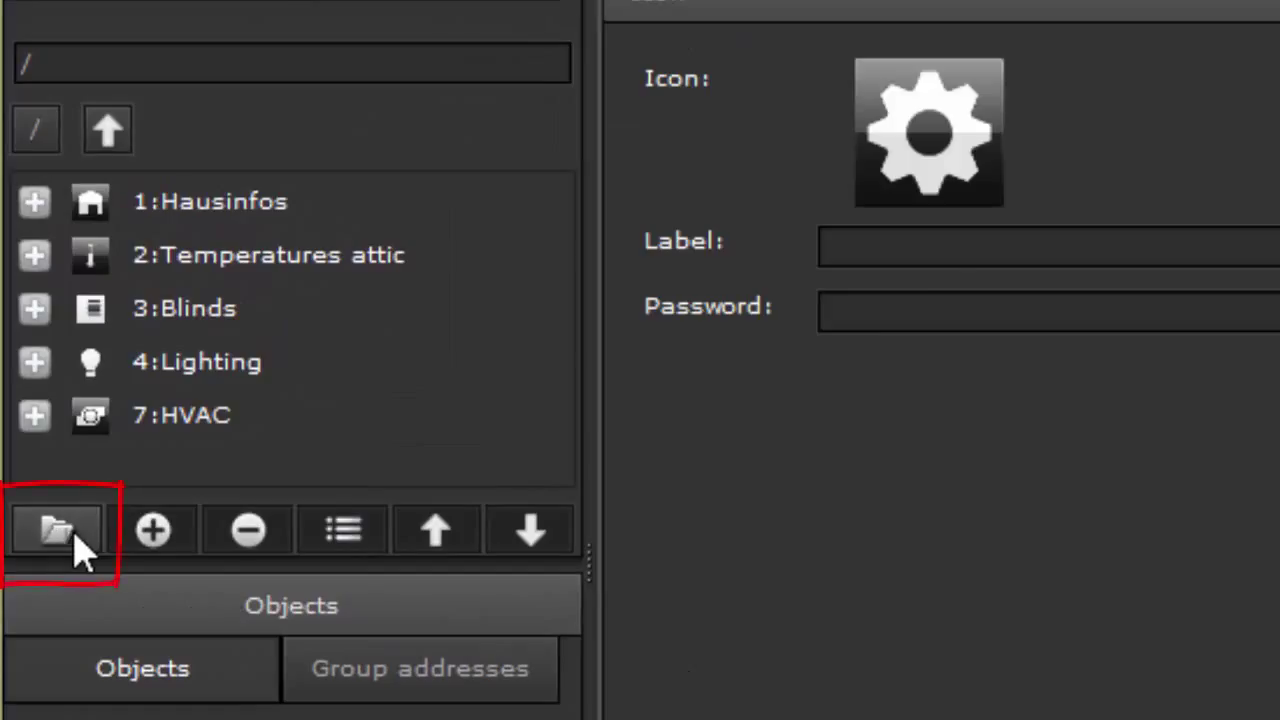
left_click(956, 240)
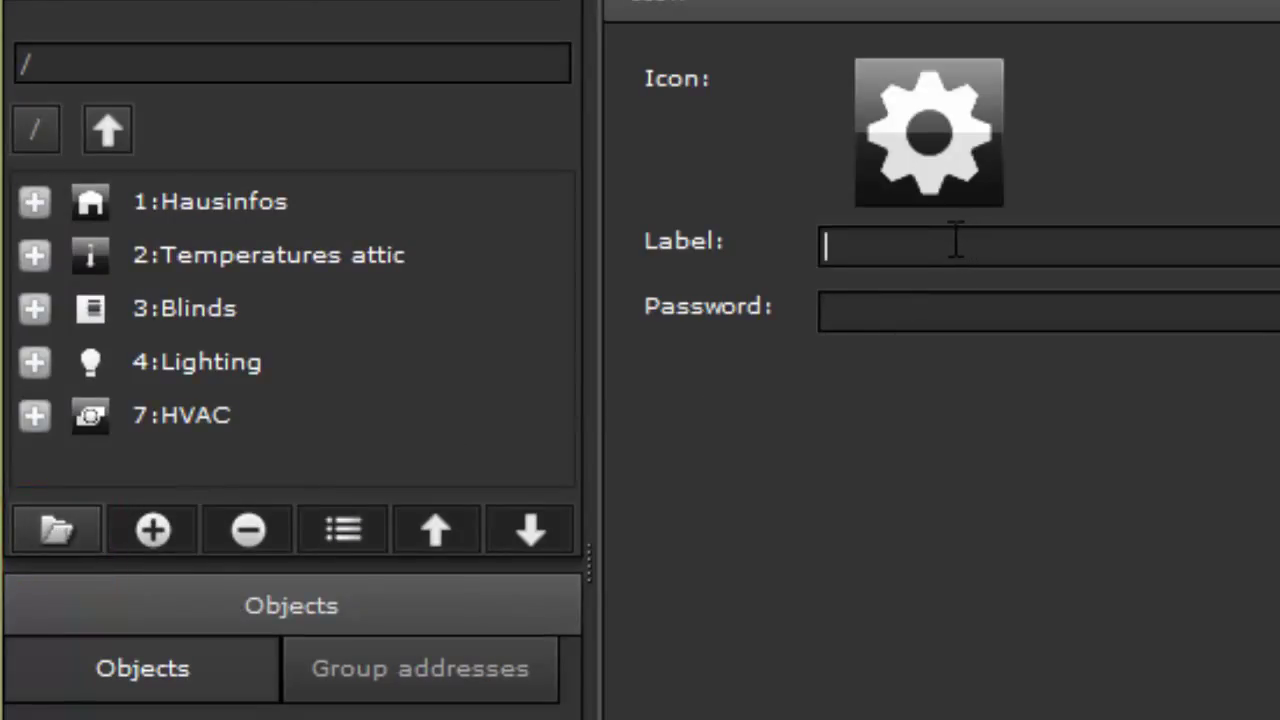
type("E-Meters")
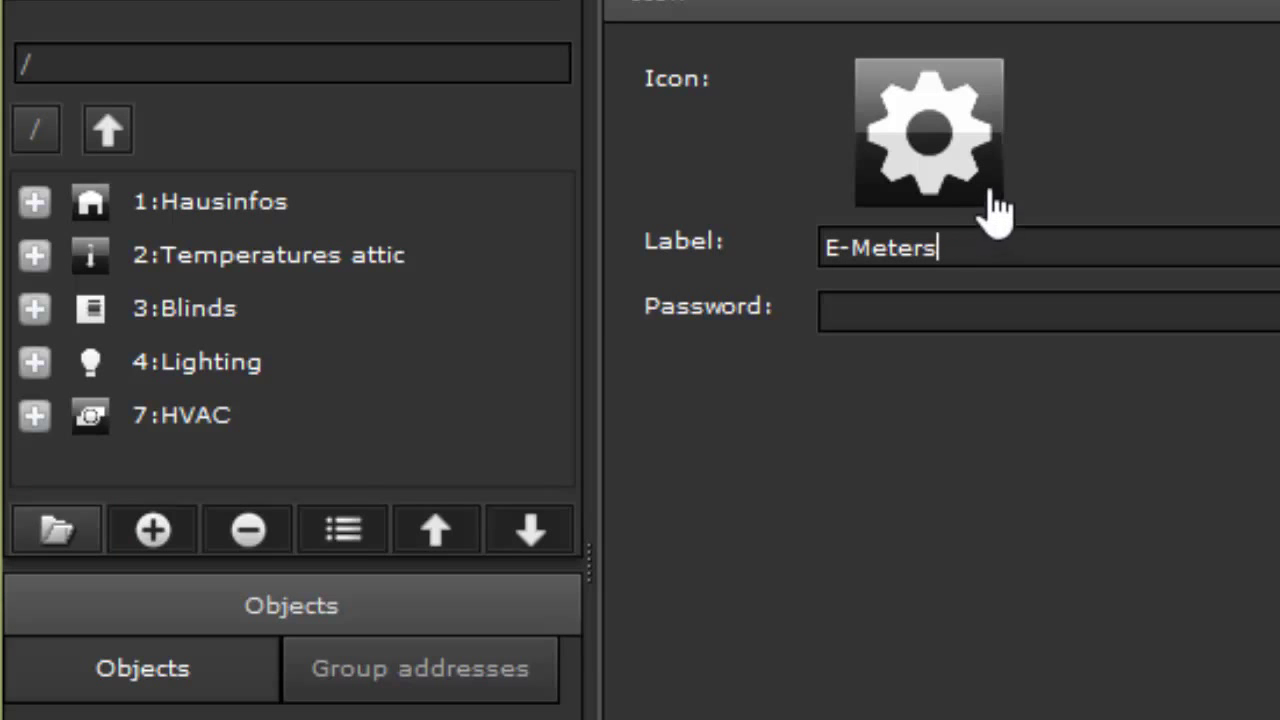
Give E-Meters the Icon_Power.png lightning icon, found by filtering 'on_po', and save it
left_click(977, 151)
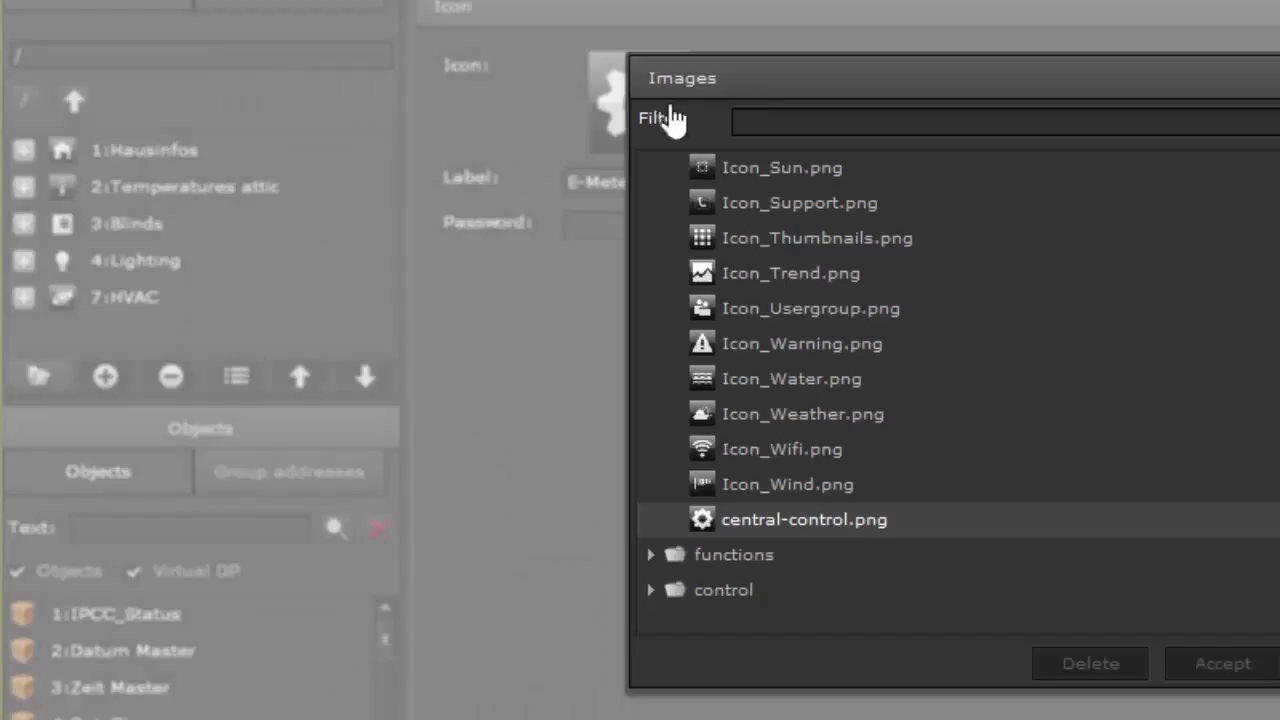
left_click(771, 120)
type("on_po")
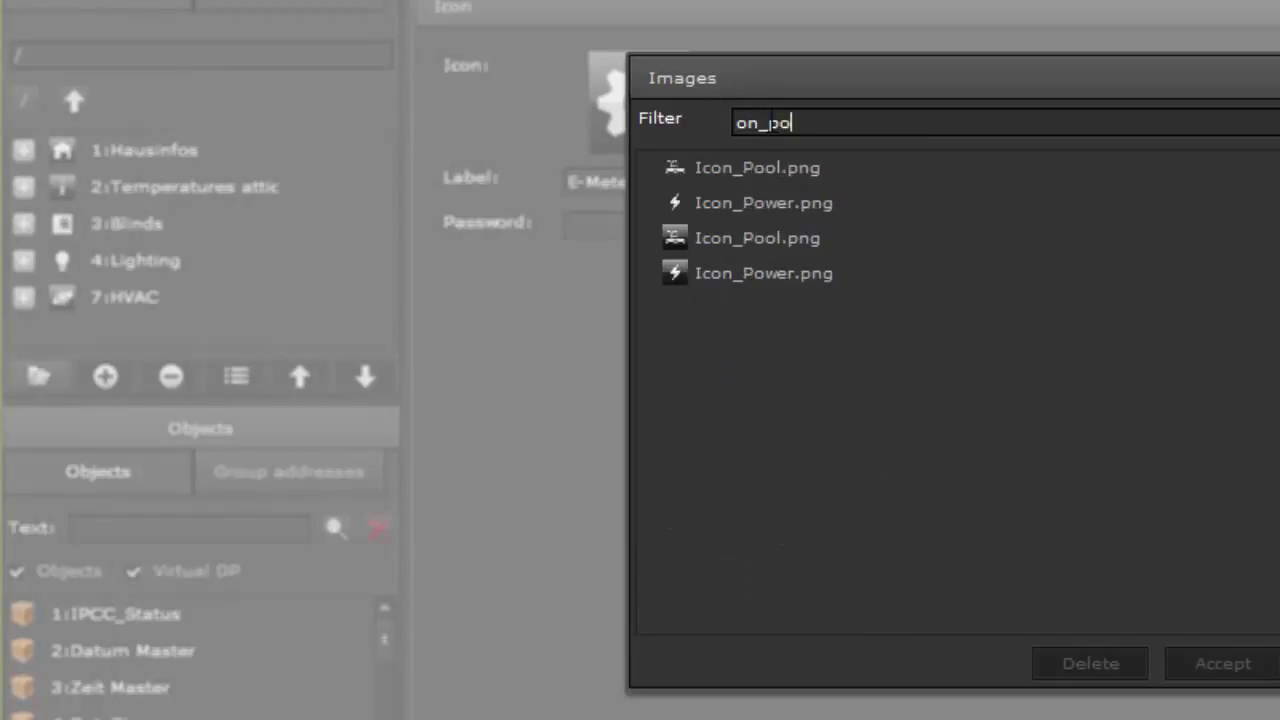
left_click(752, 200)
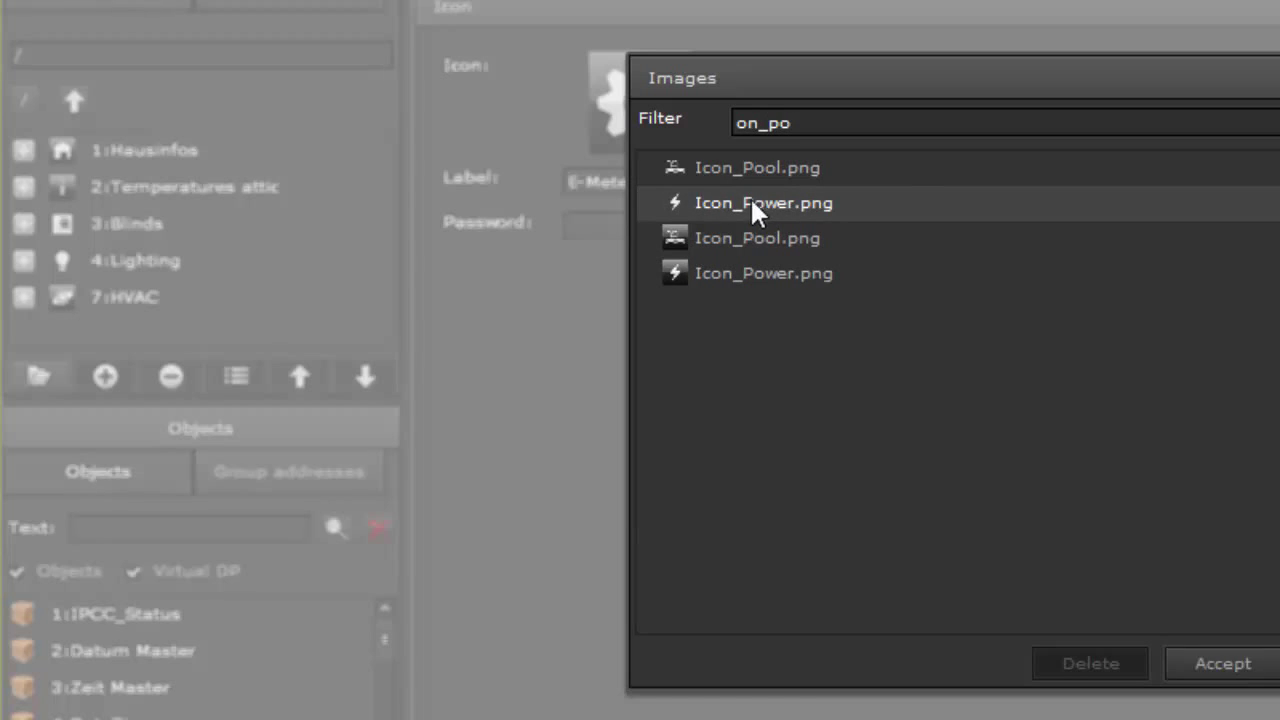
left_click(1198, 655)
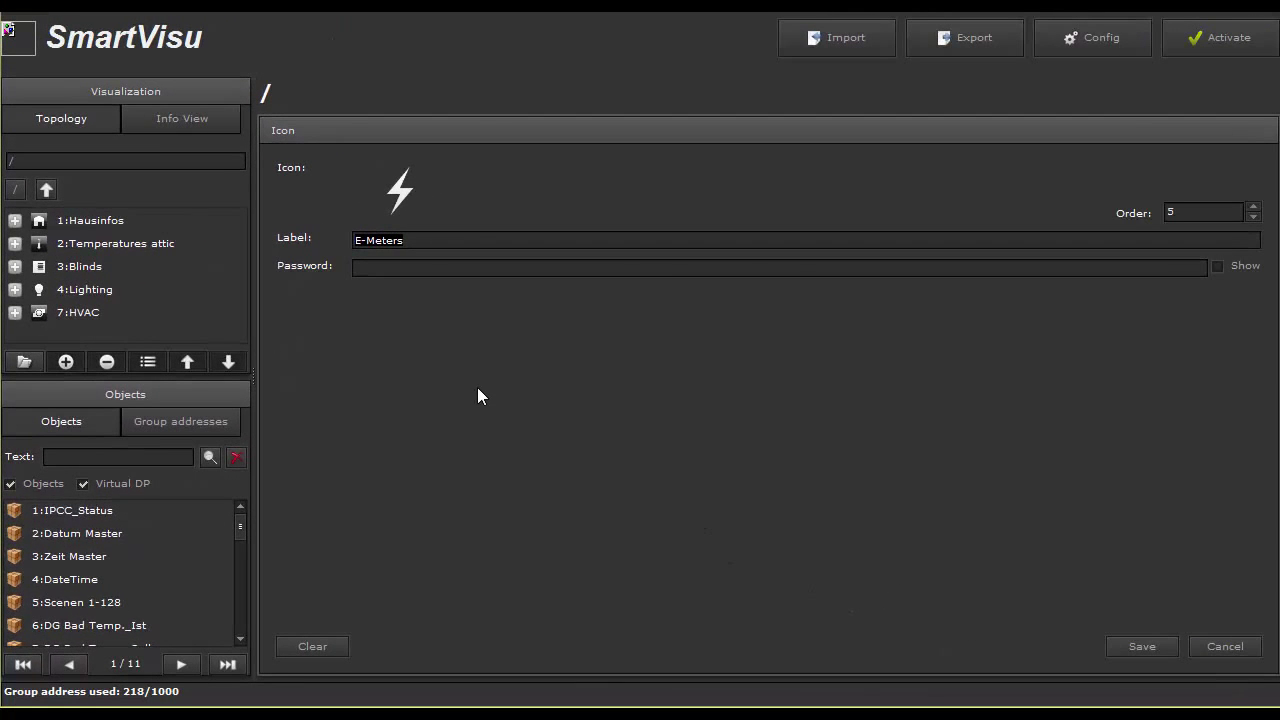
left_click(1142, 646)
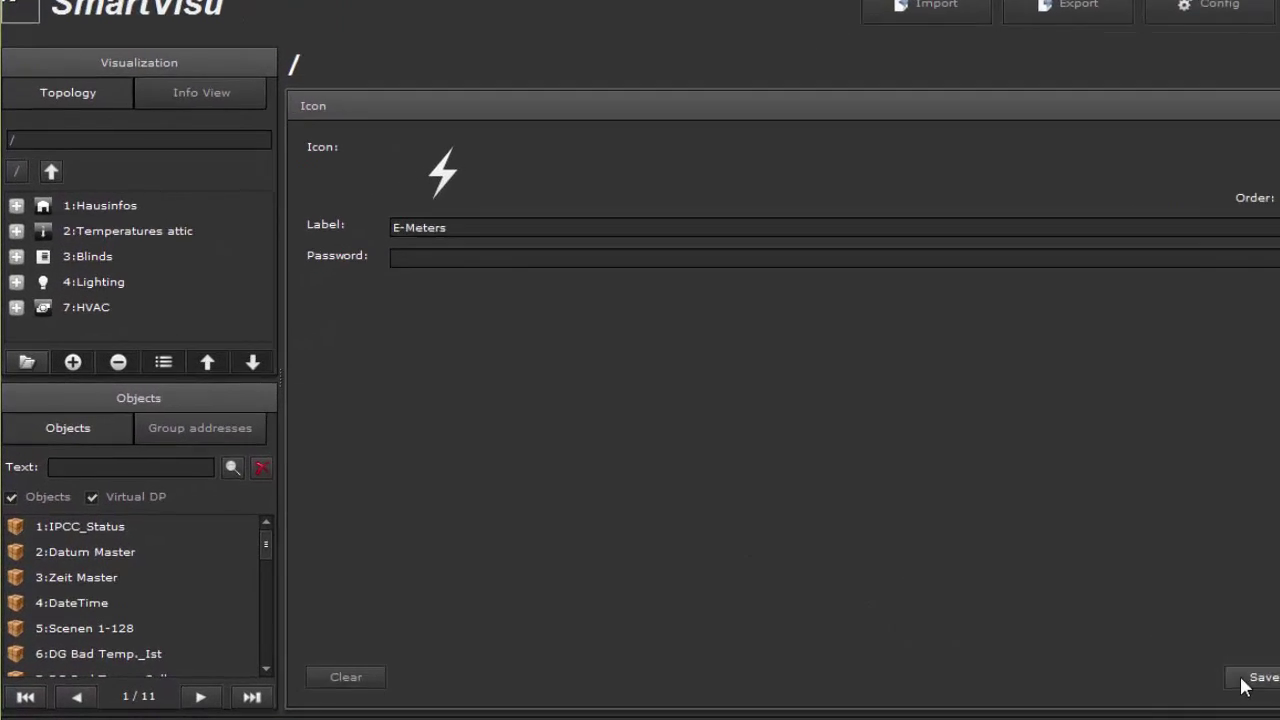
scroll(392, 292, "down", 1)
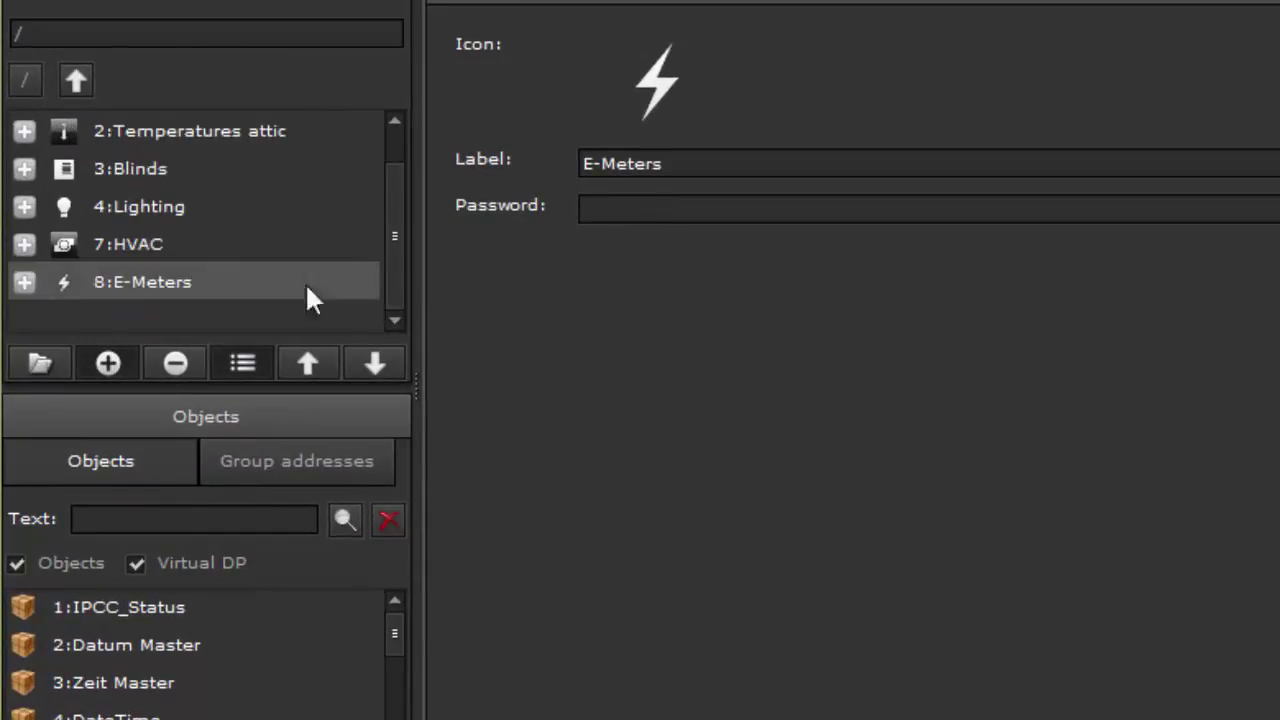
Inside E-Meters, add a new STATUS GENERAL function of type Status Value
left_click(23, 283)
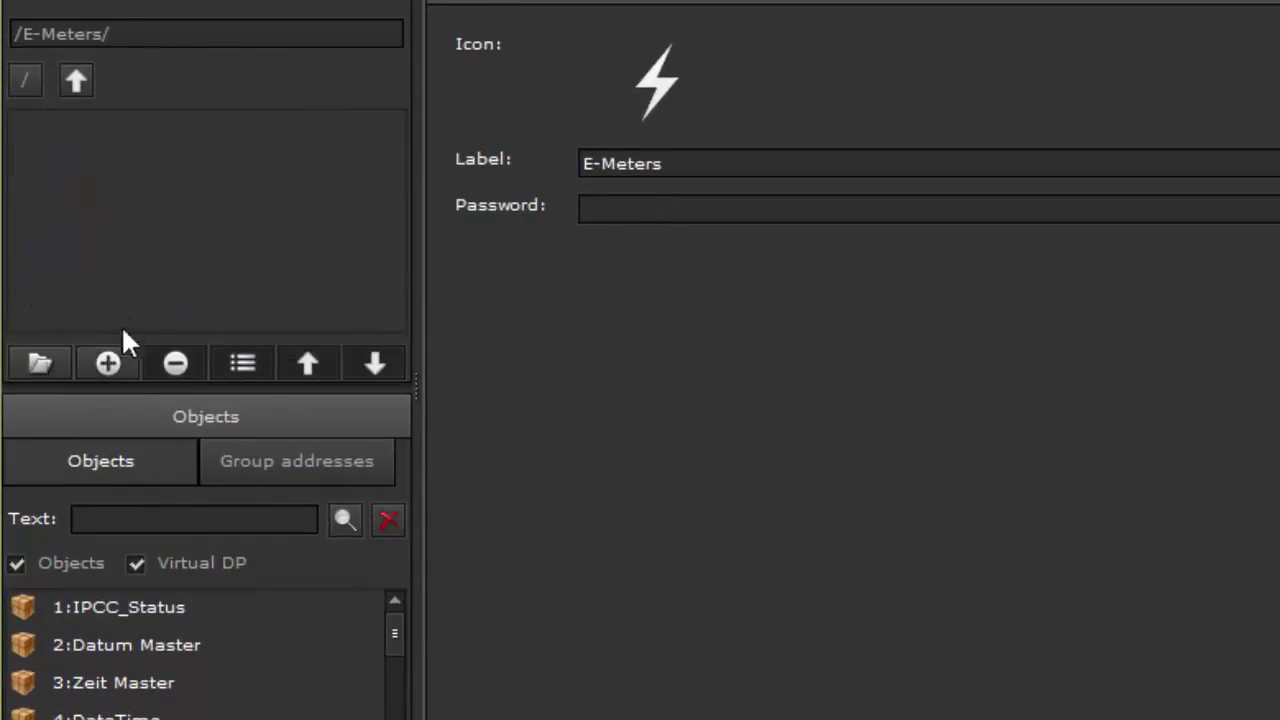
left_click(108, 363)
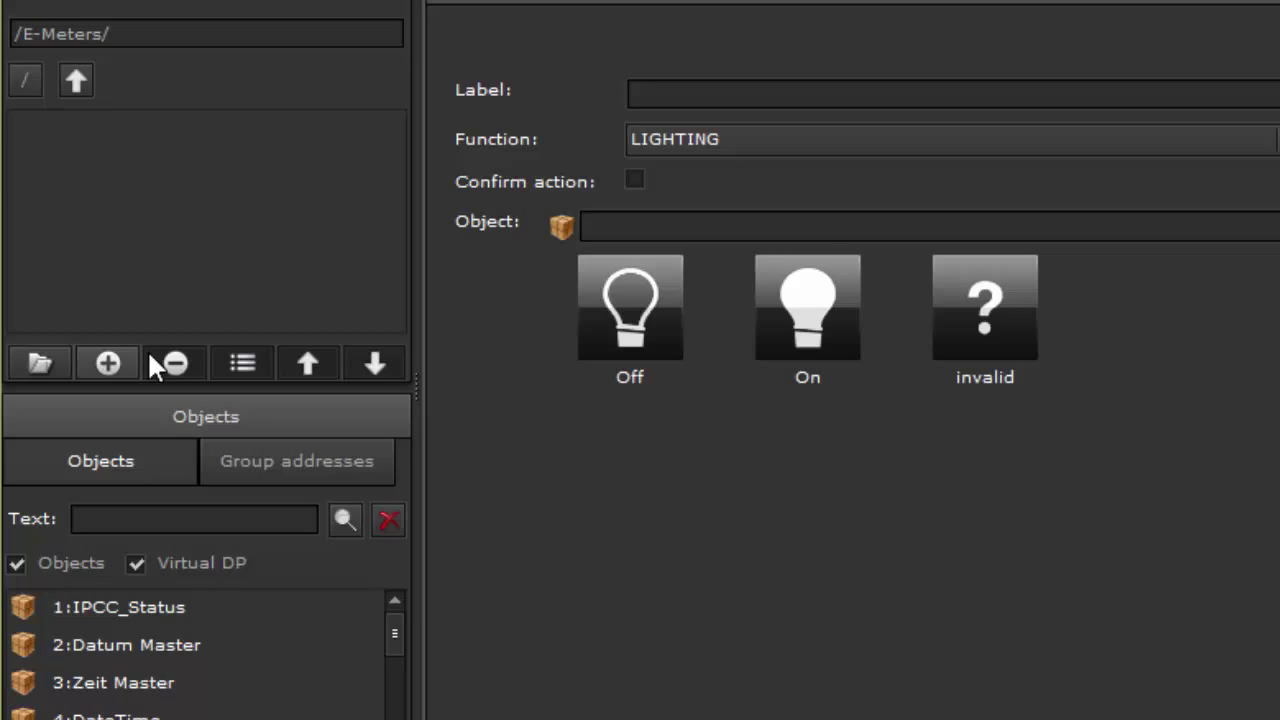
left_click(1240, 140)
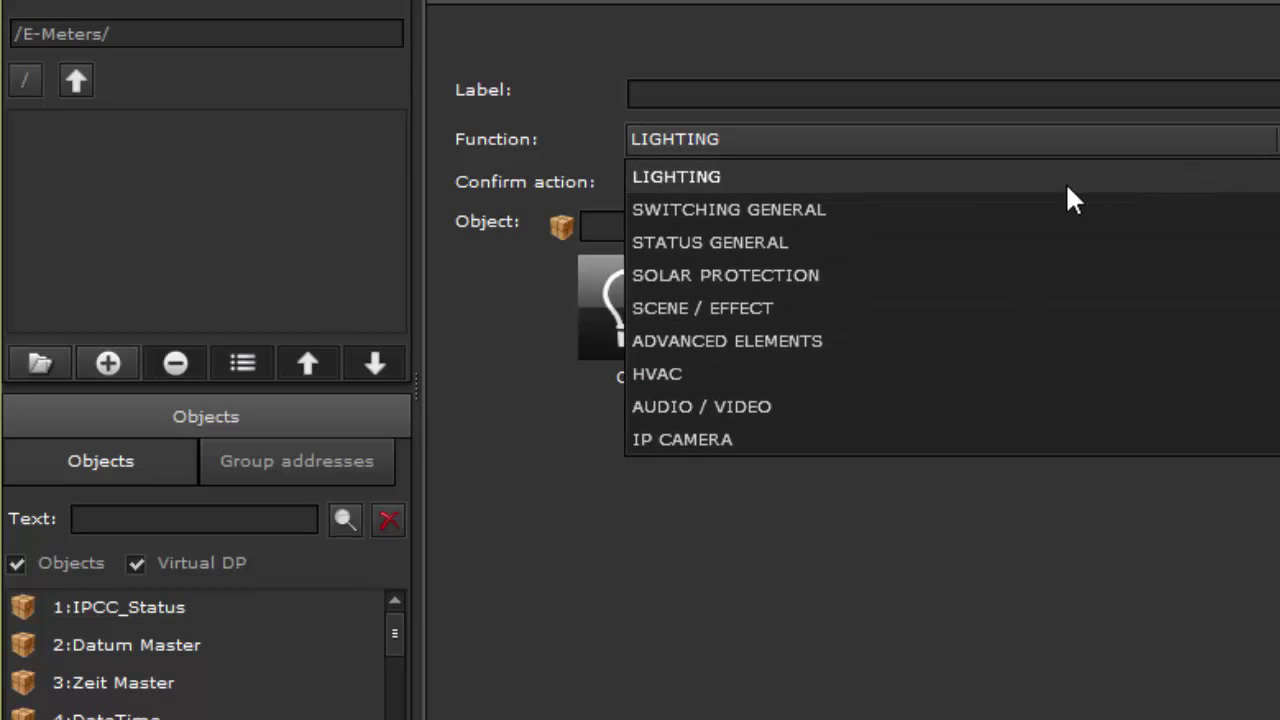
left_click(780, 242)
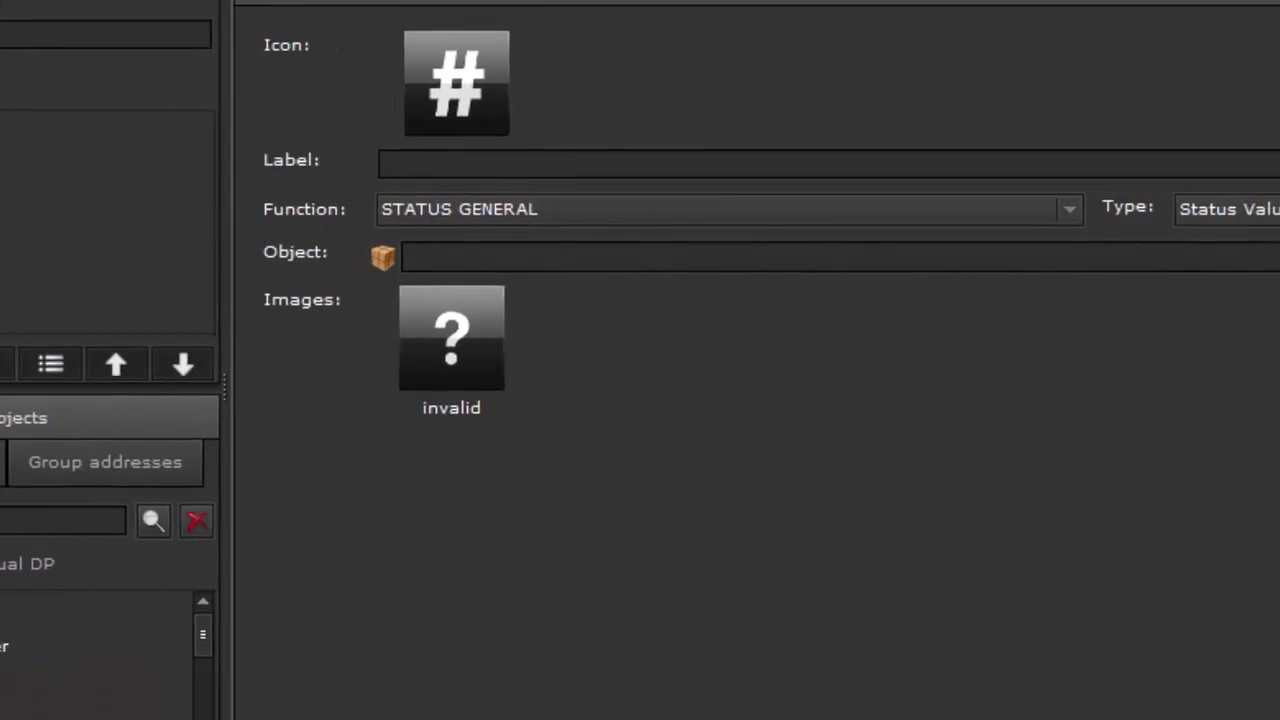
left_click(1228, 209)
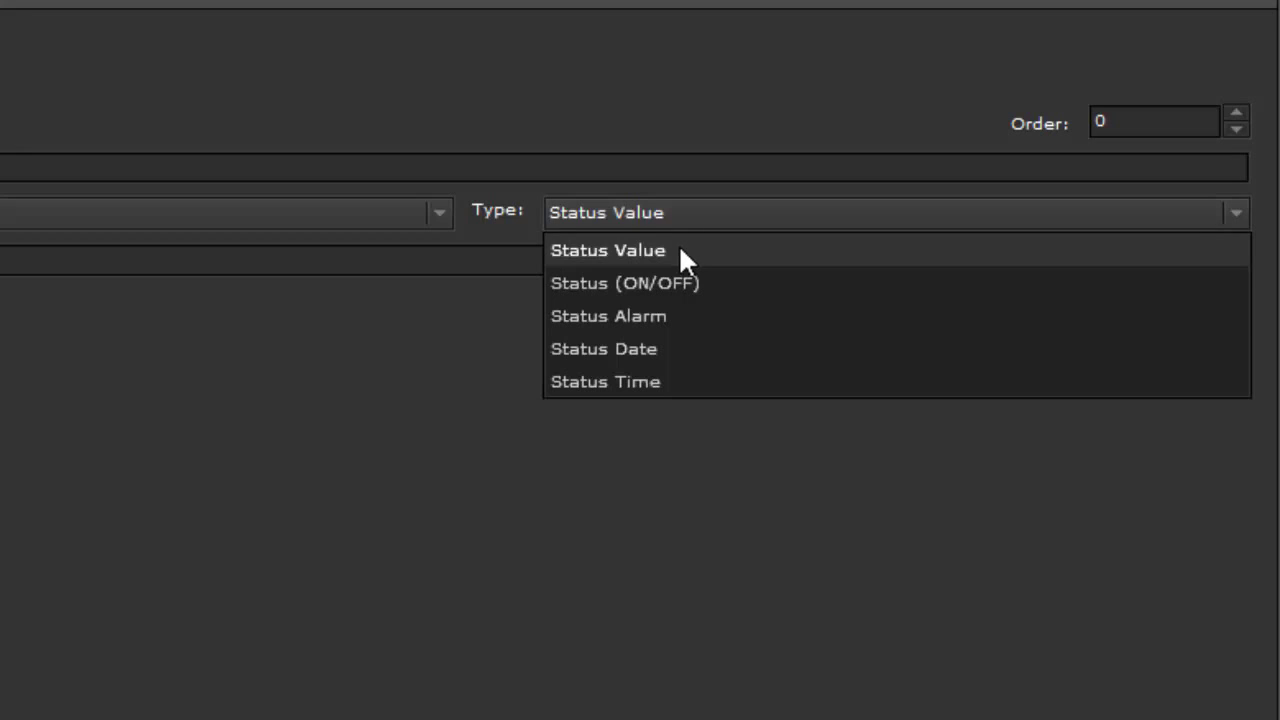
left_click(680, 250)
Give the function the gauge icon and start its label 'House total pow…'
left_click(300, 171)
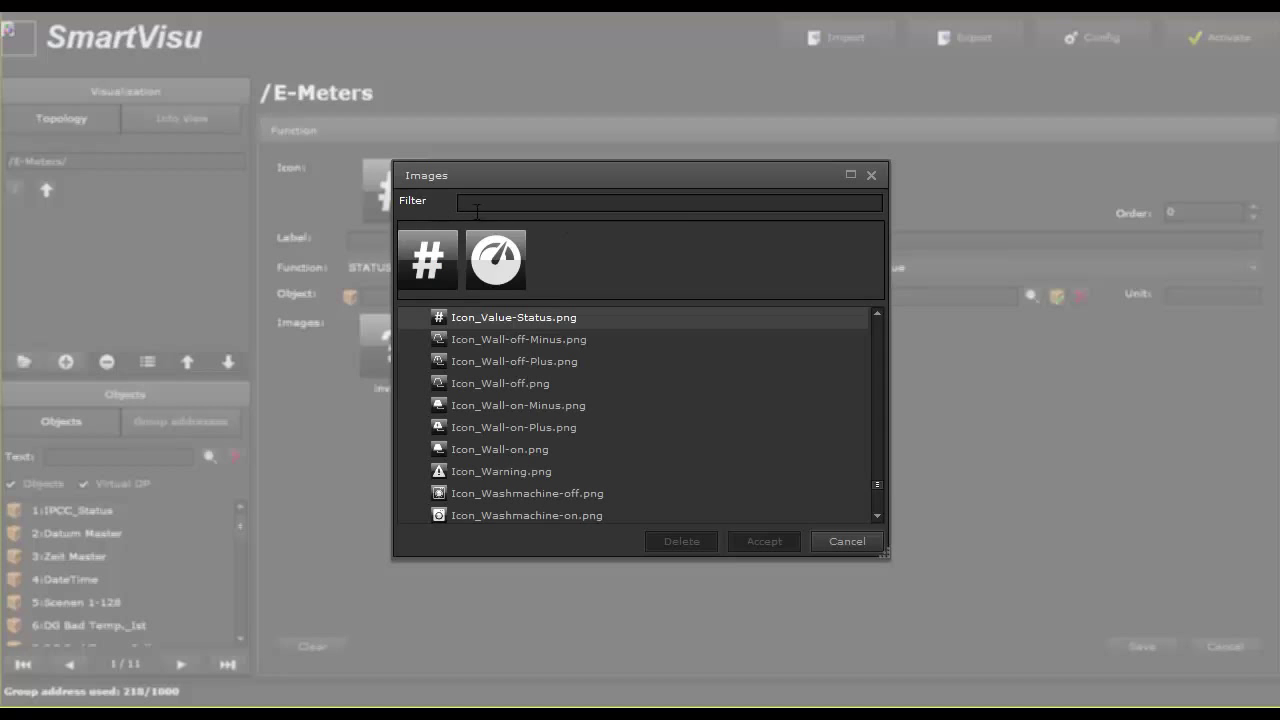
double_click(505, 257)
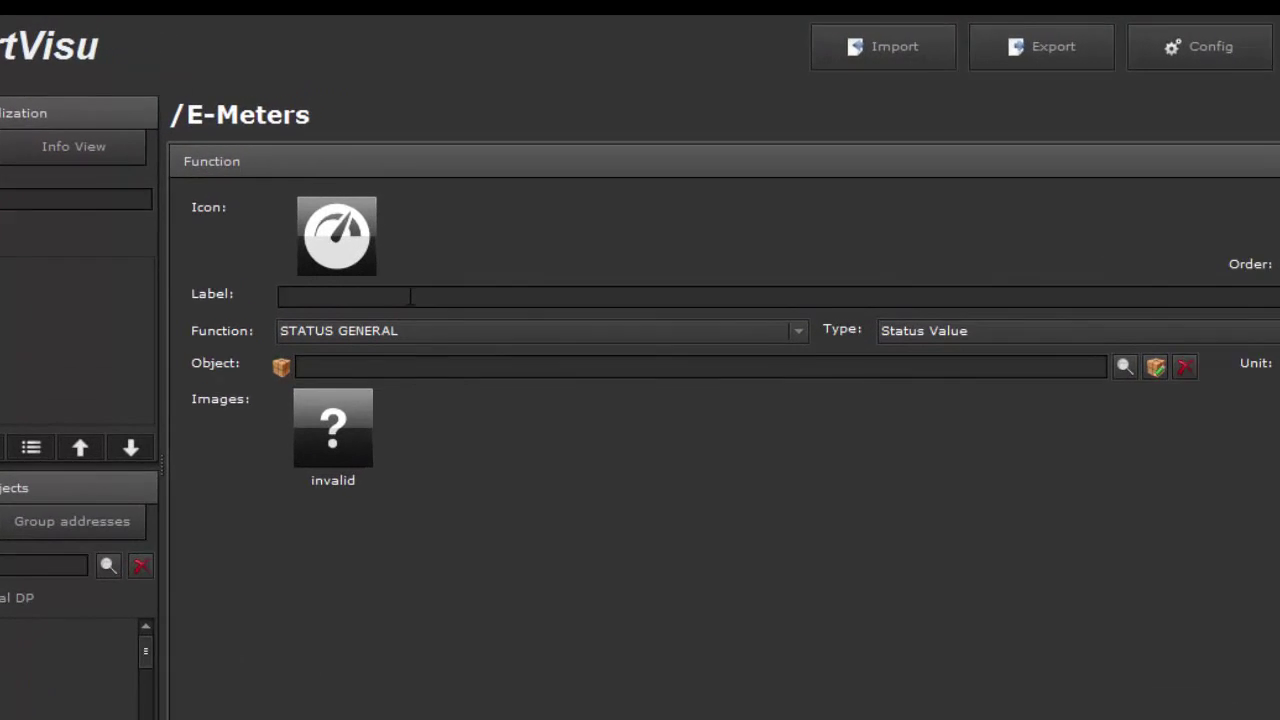
left_click(410, 296)
type("House")
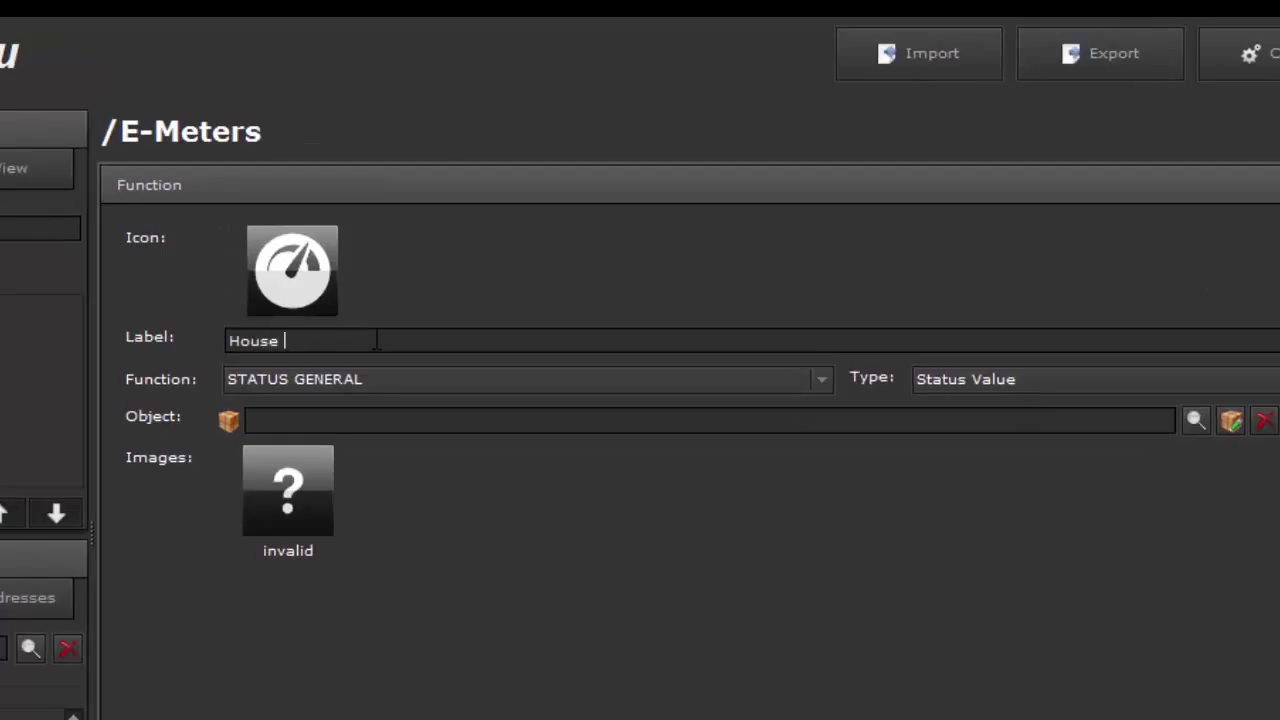
type(" total power")
Link House total power to datapoint 277:Haus_P_Gesamt_kW via the object search
left_click(1194, 419)
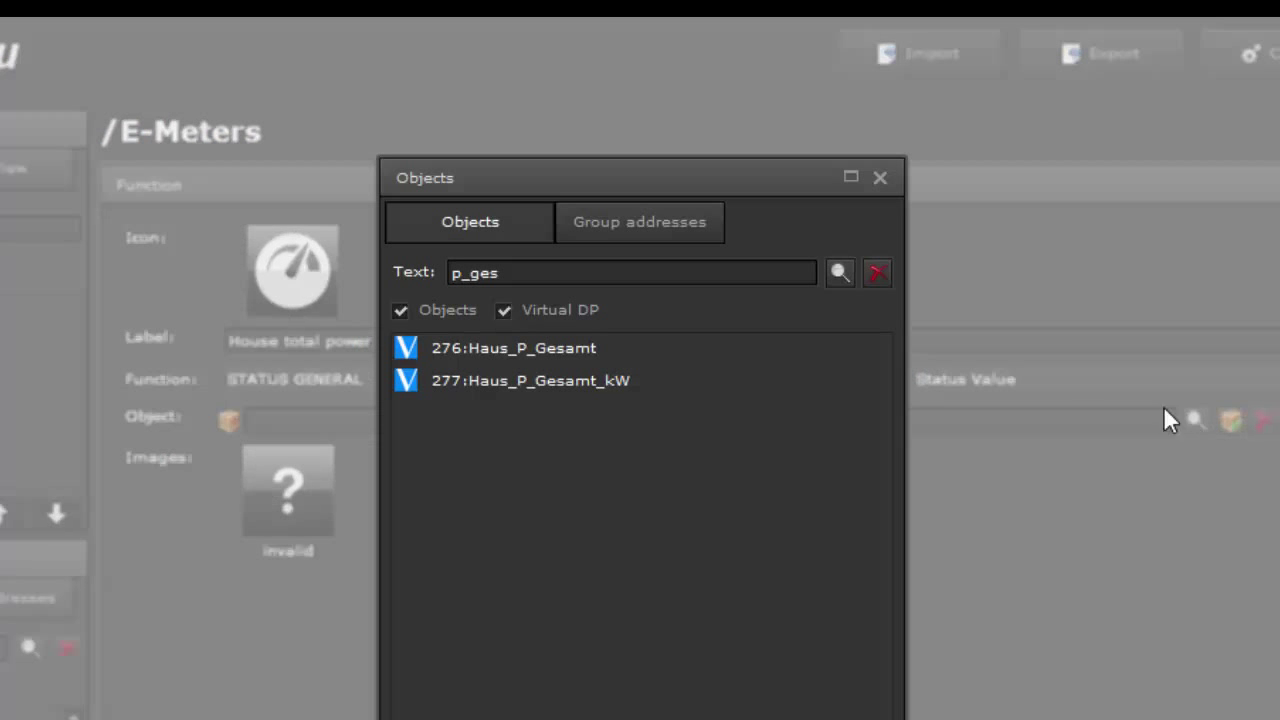
left_click(593, 380)
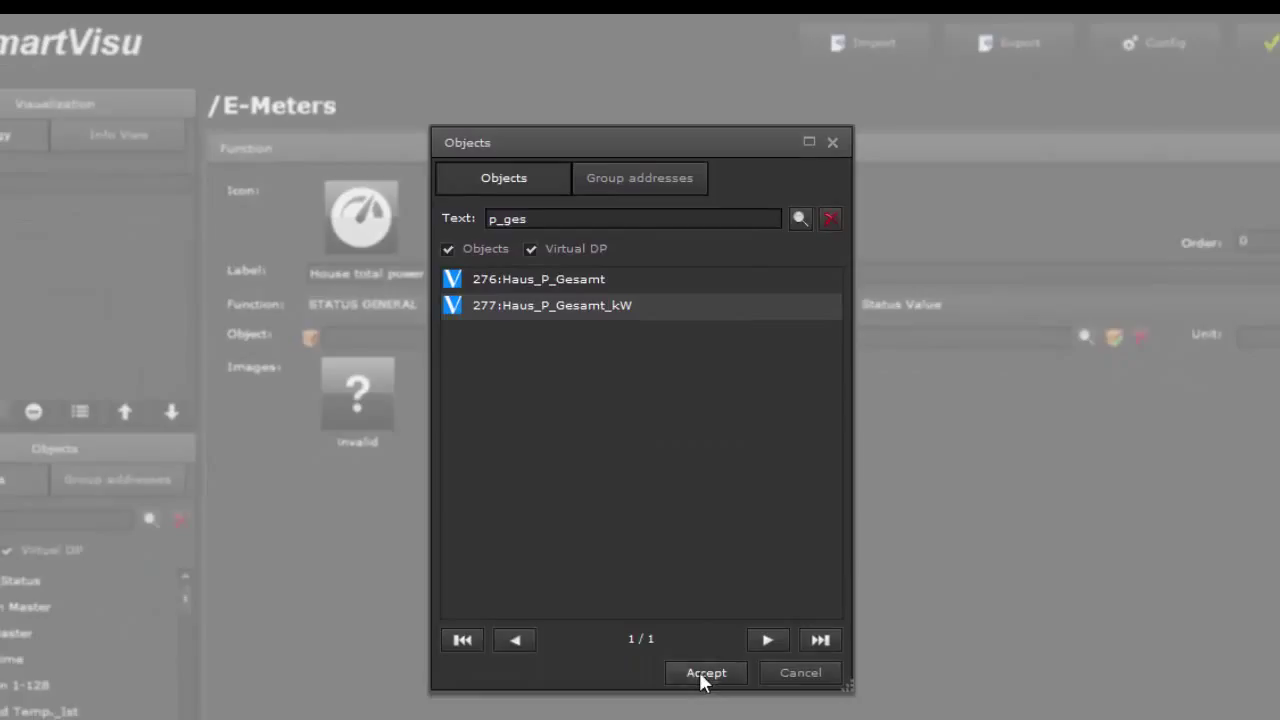
left_click(702, 677)
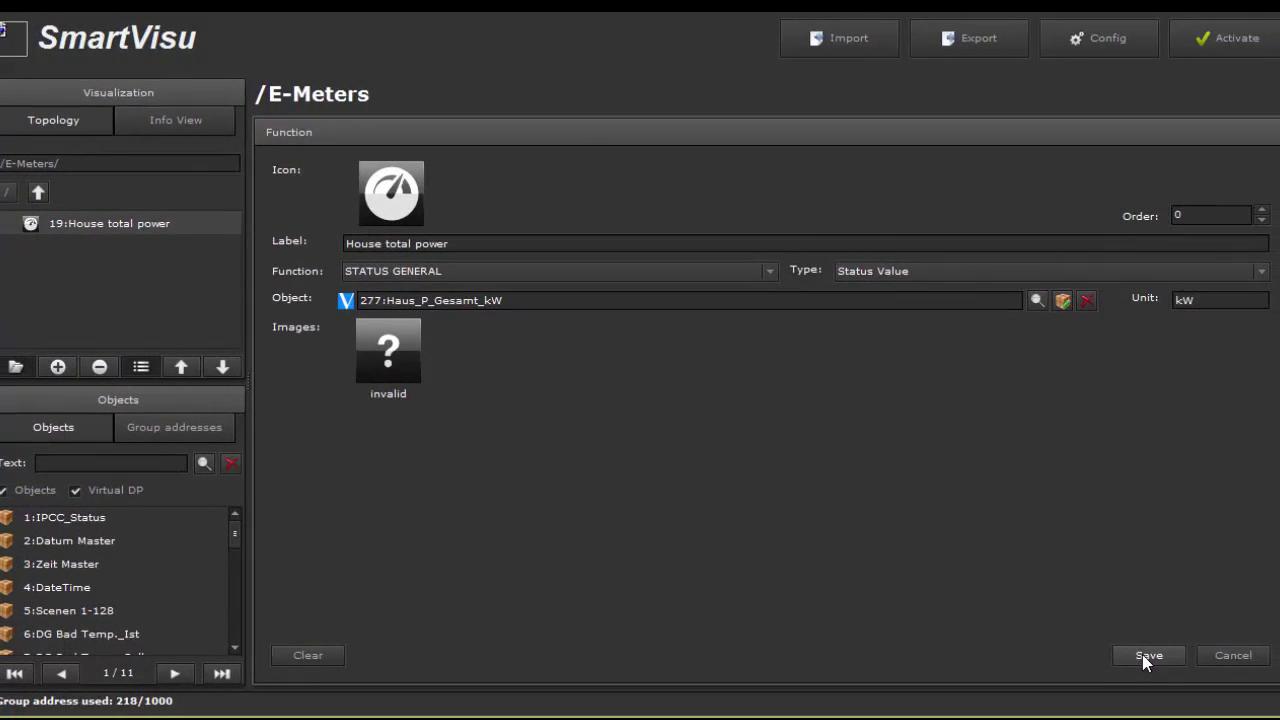
Generate and activate the visualization, confirming both prompts
left_click(1224, 36)
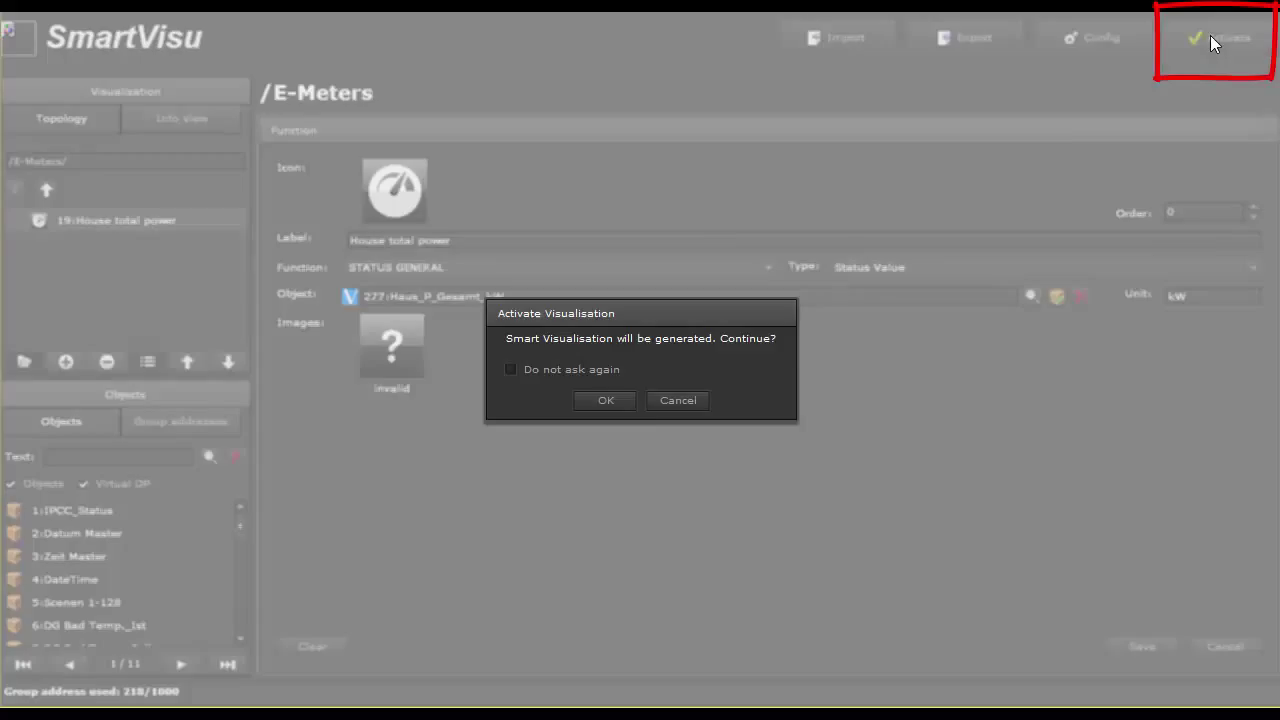
left_click(606, 401)
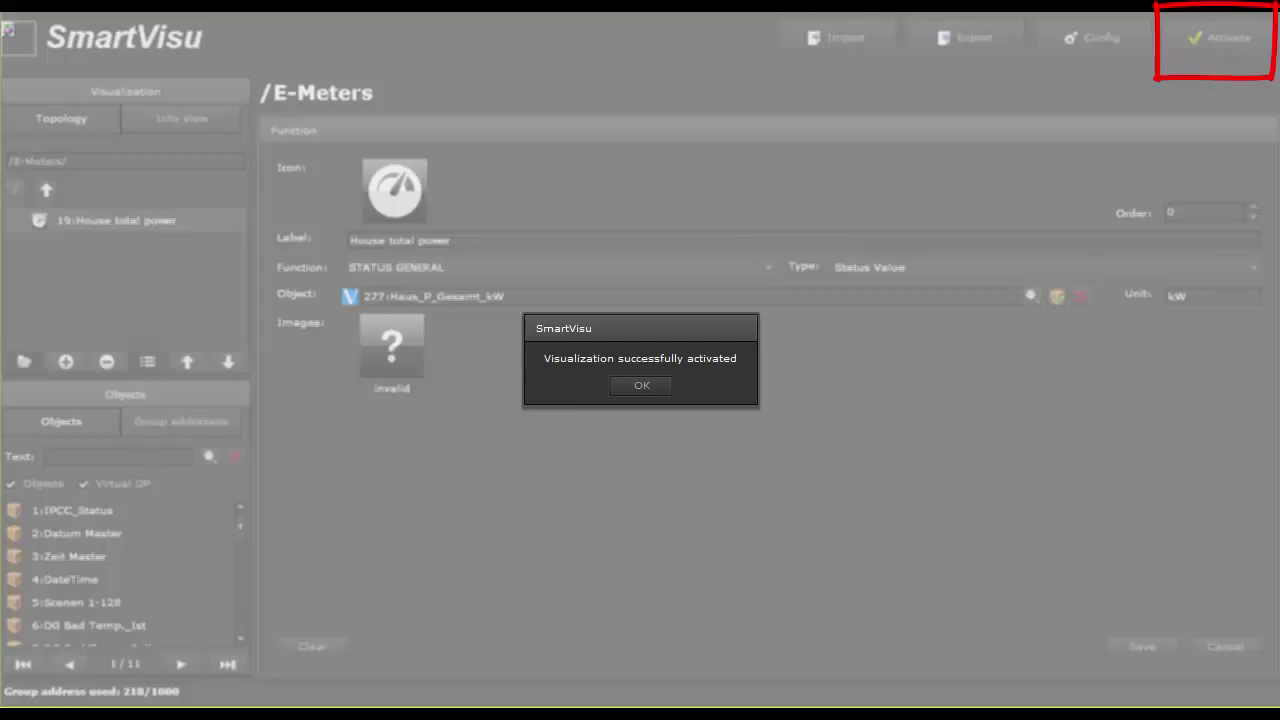
left_click(641, 385)
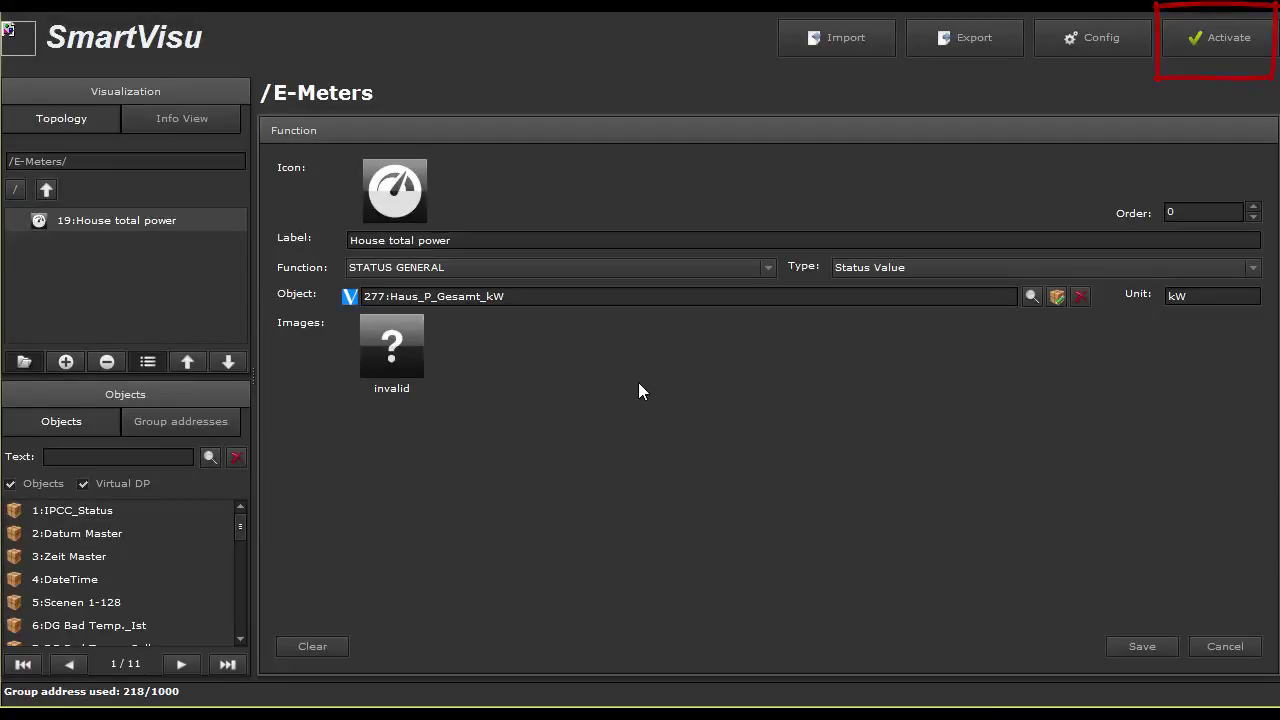
key("ctrl+t")
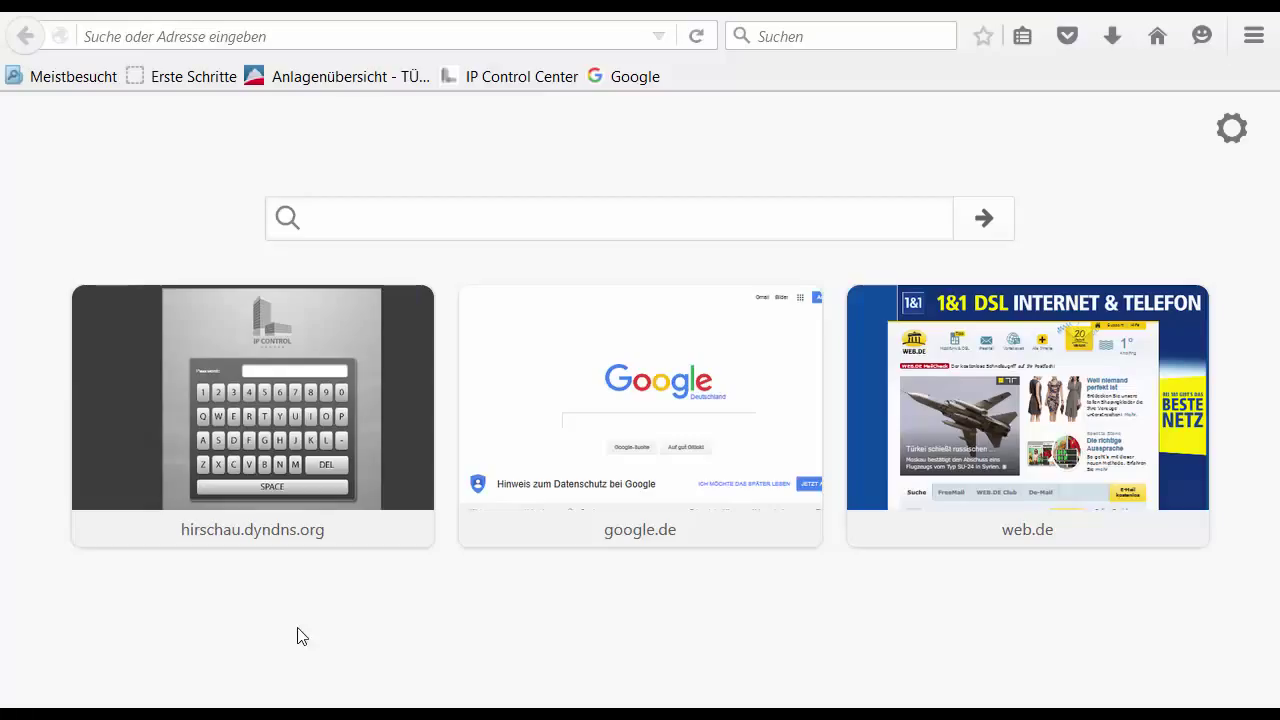
left_click(112, 34)
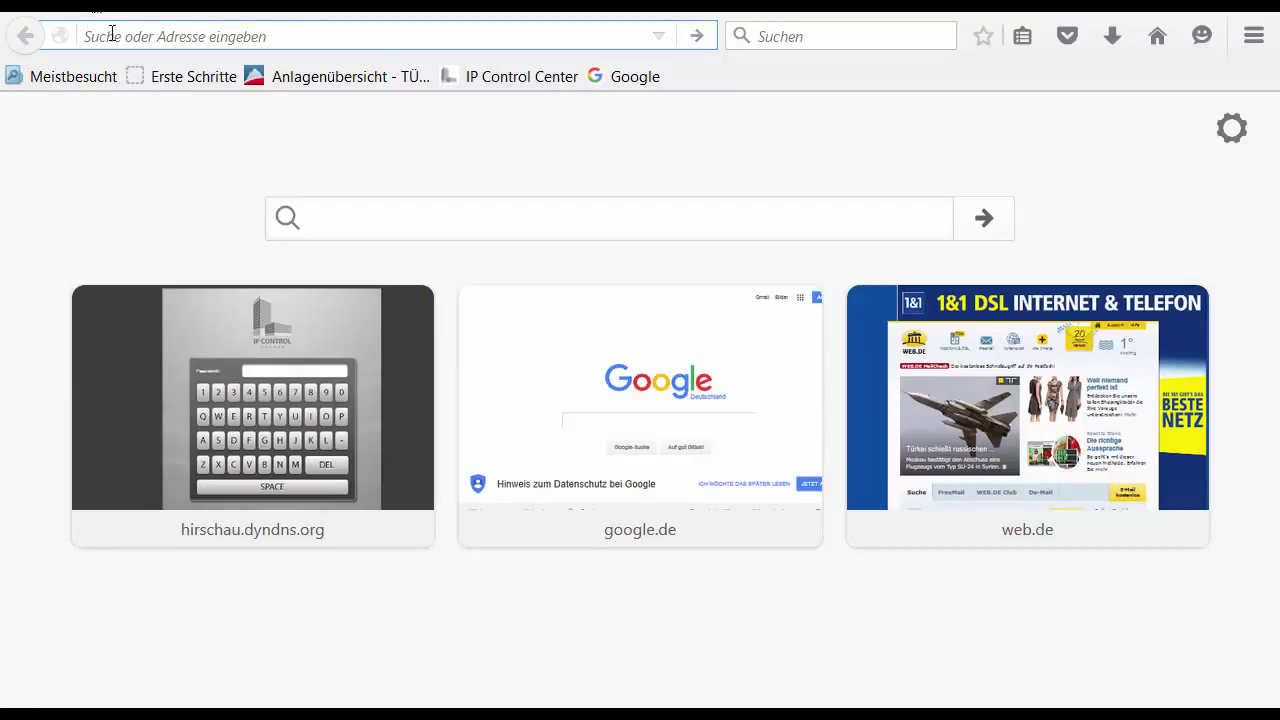
type("http://hirschau.dyndns.org:50152/smart.php")
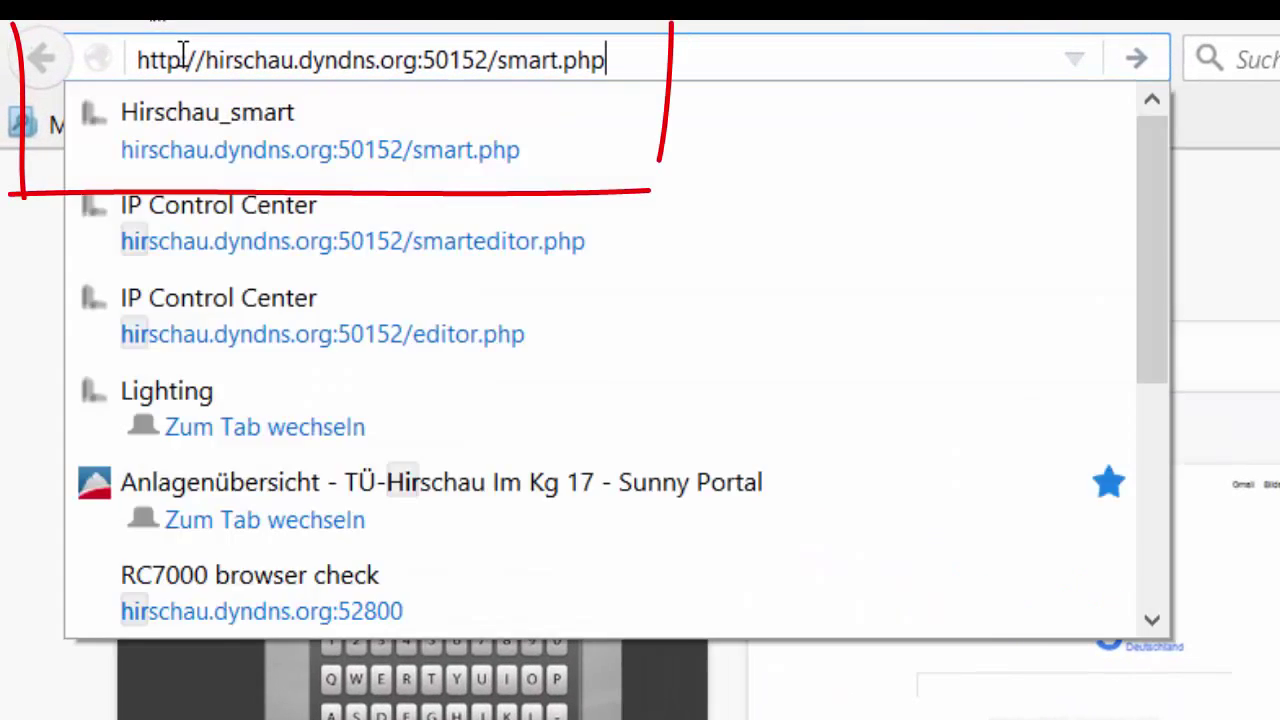
key("Return")
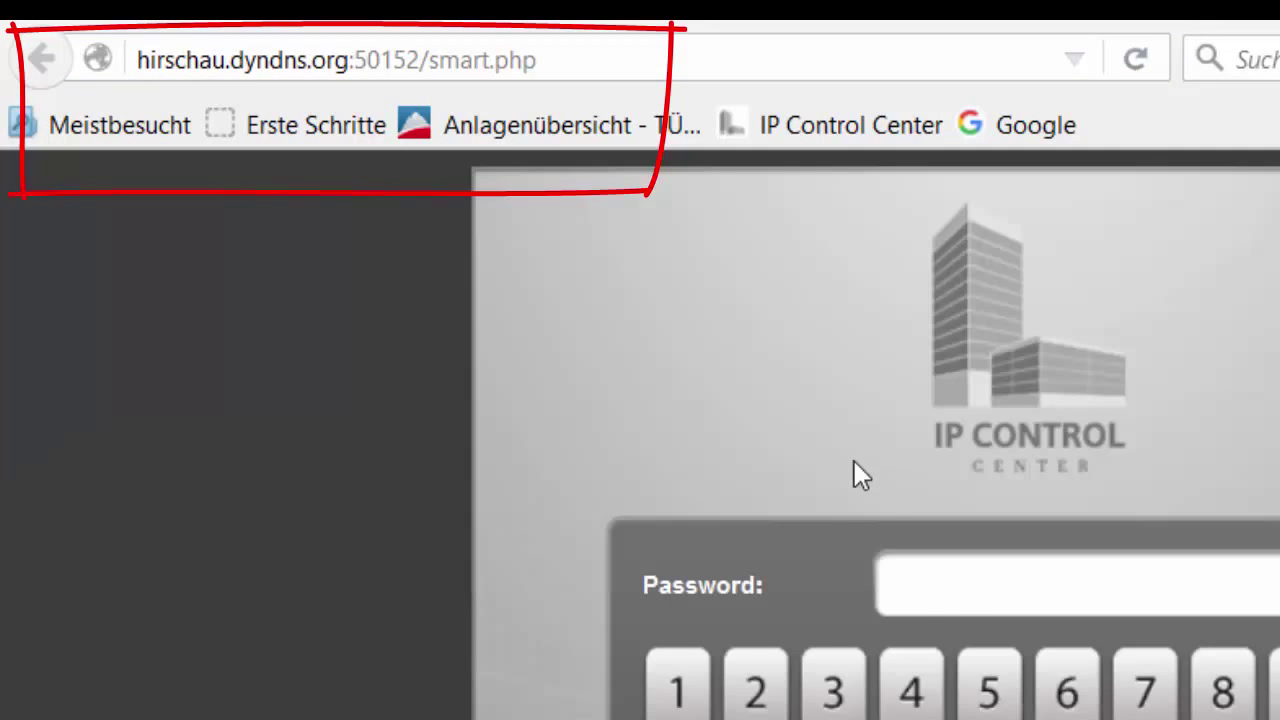
left_click(957, 574)
type("1234")
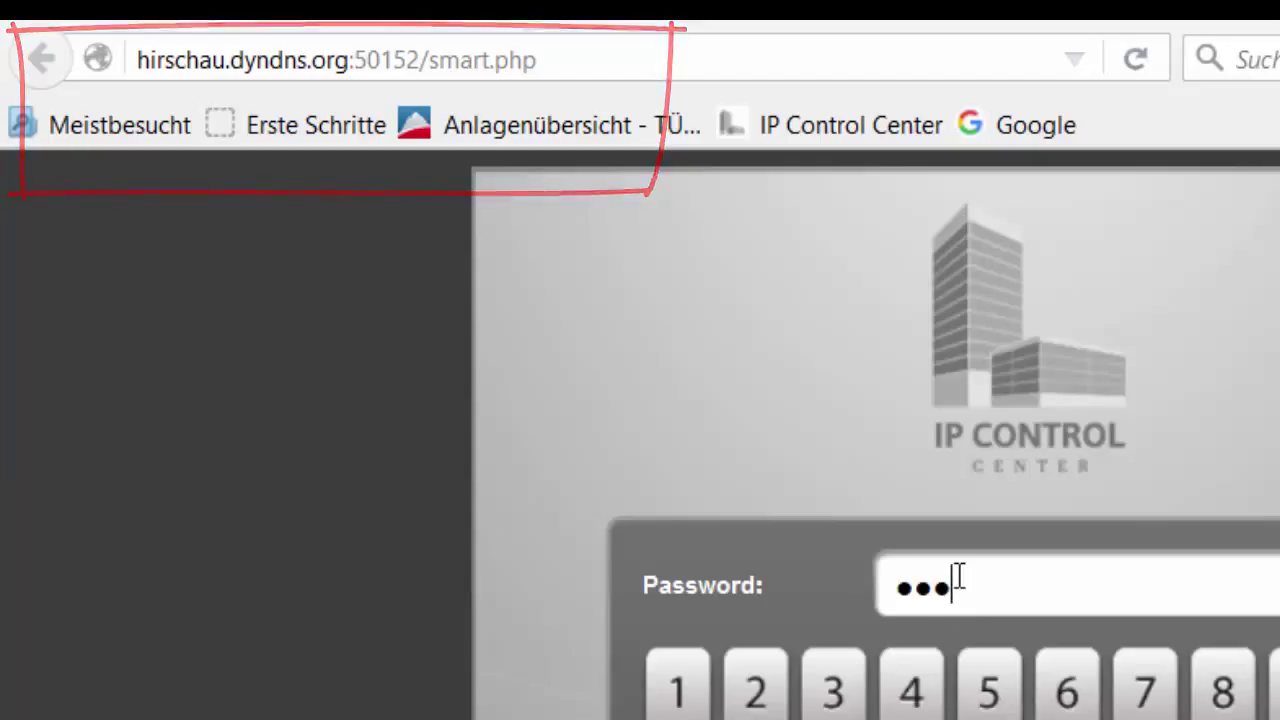
type("5678")
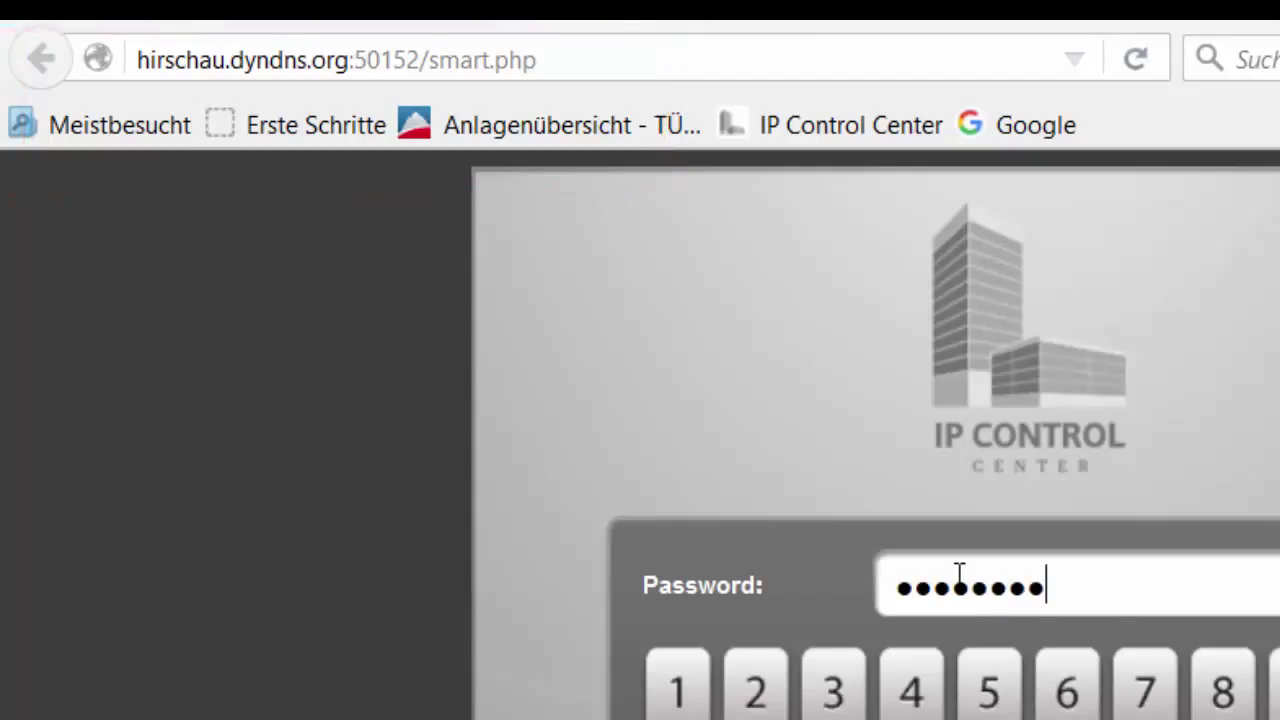
key("Return")
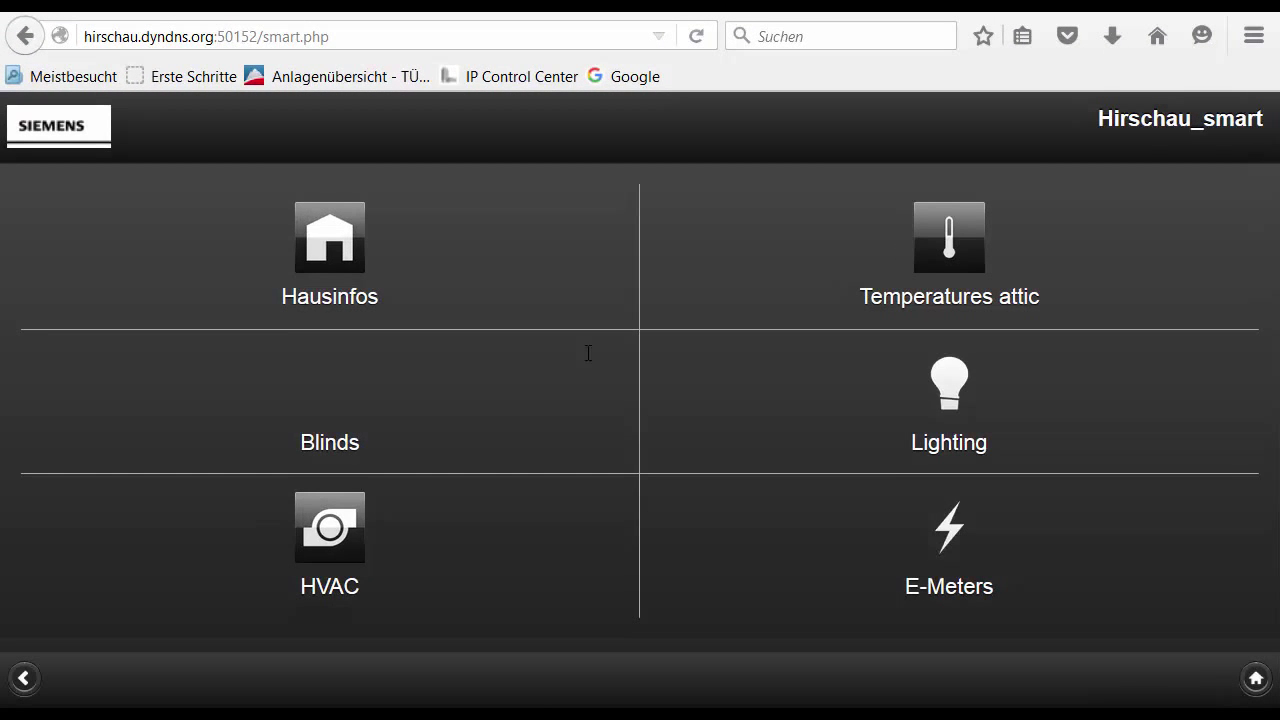
left_click(950, 540)
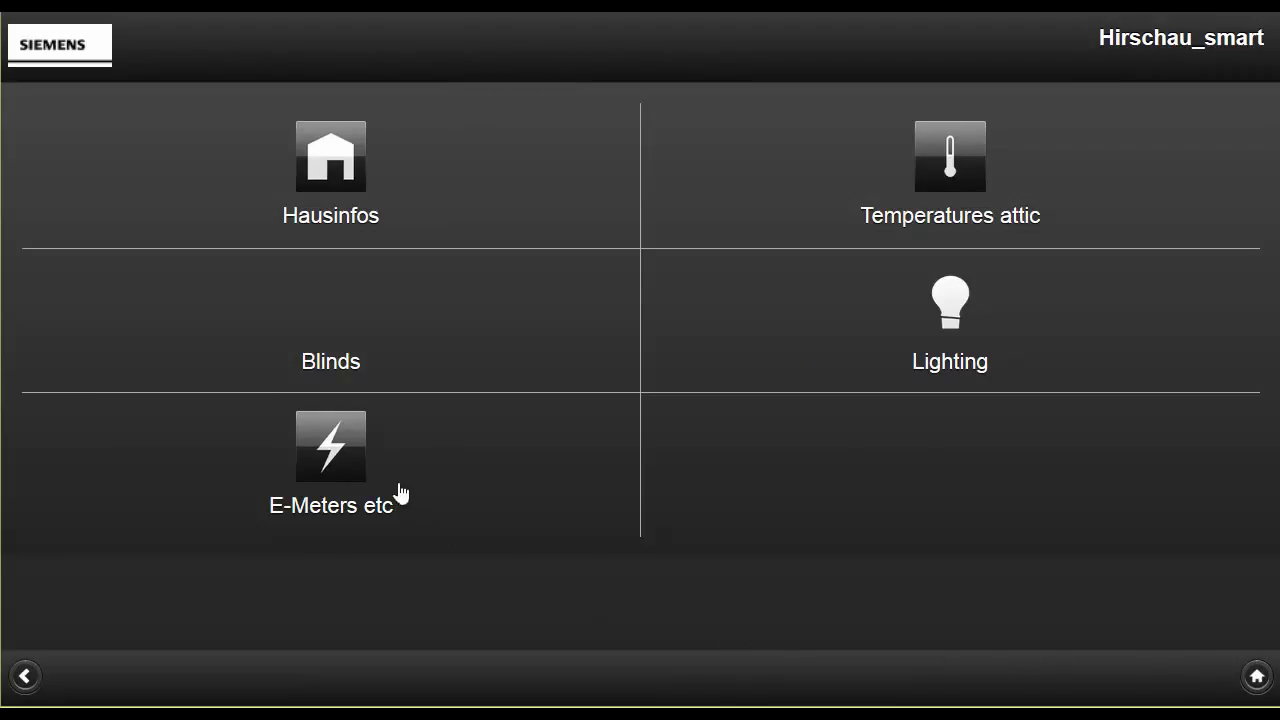
left_click(347, 469)
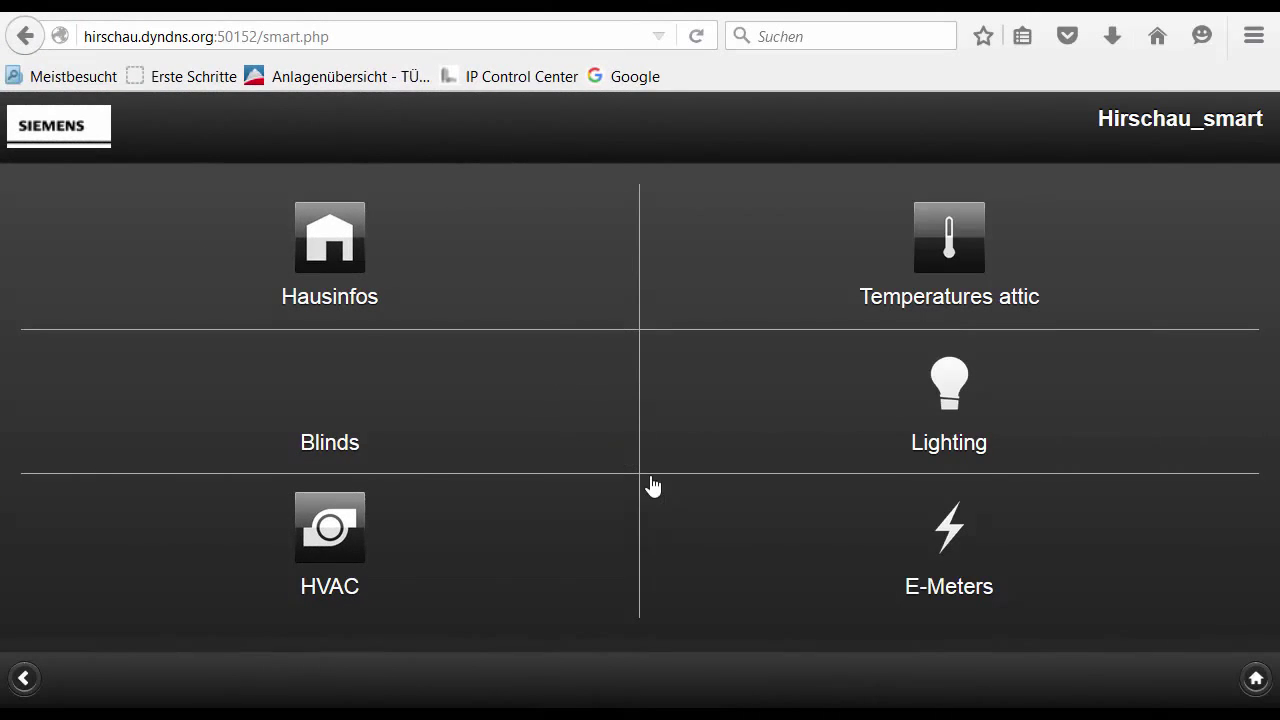
Open the E-Meters page to view the House total power kW readout
left_click(949, 540)
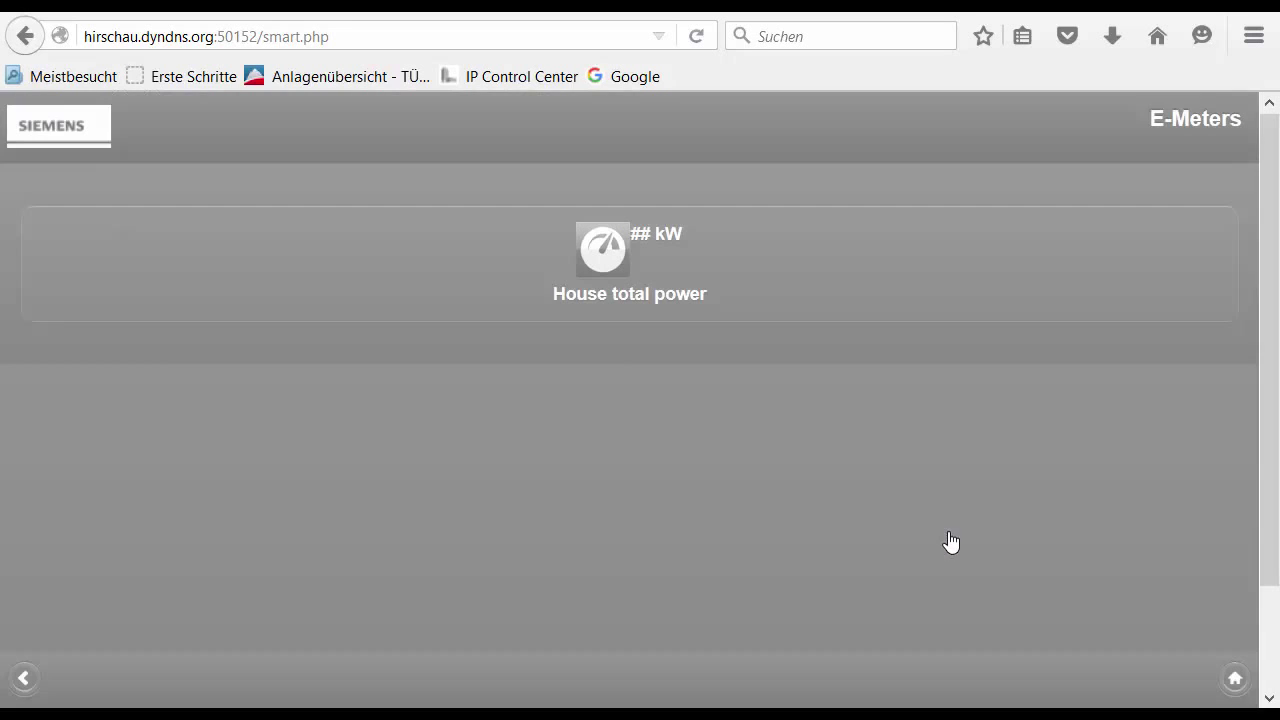